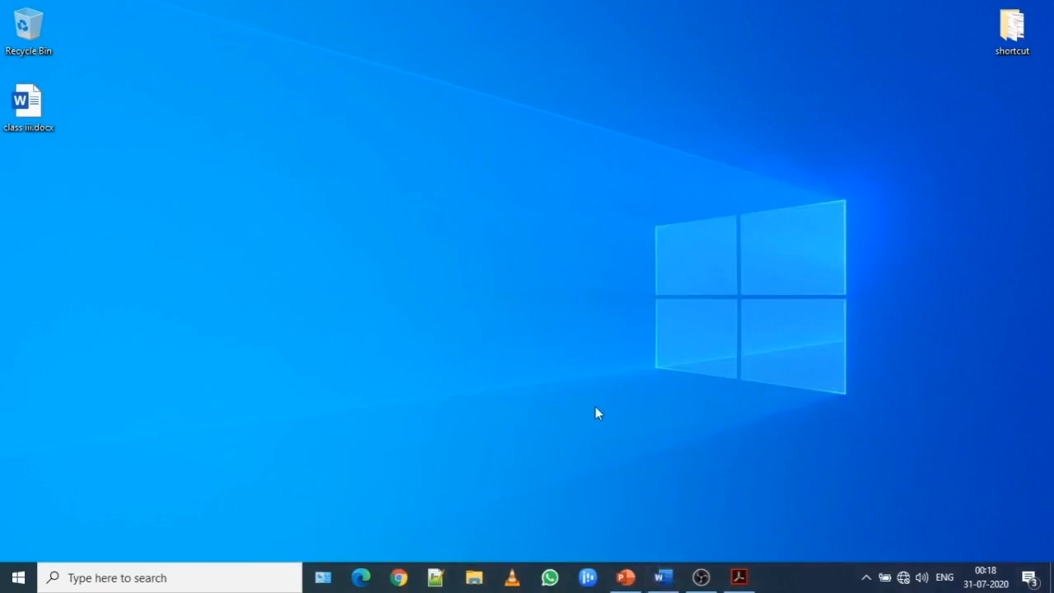
click(15, 581)
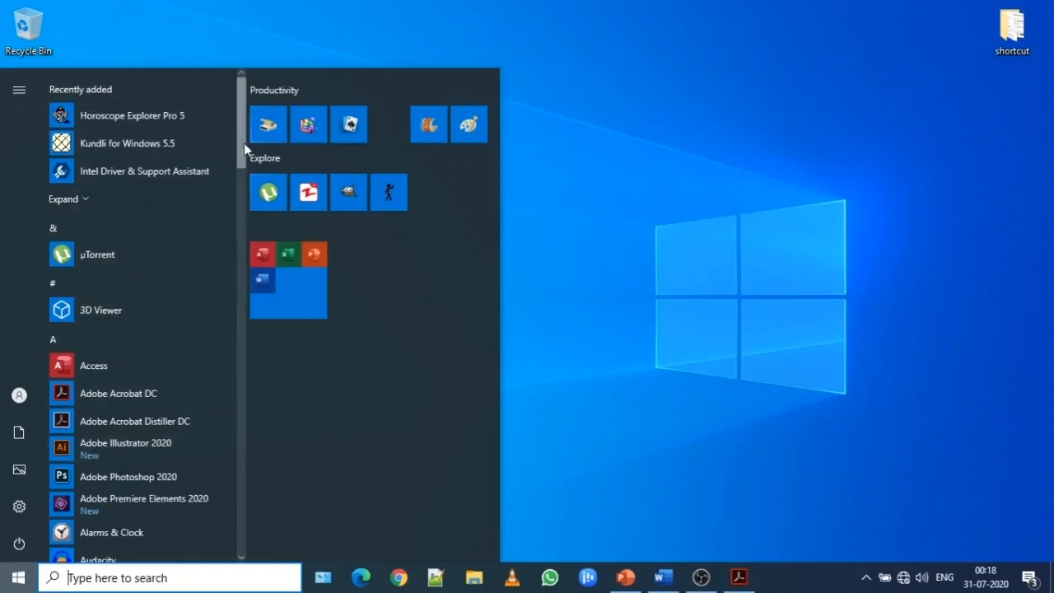
drag(243, 153, 247, 505)
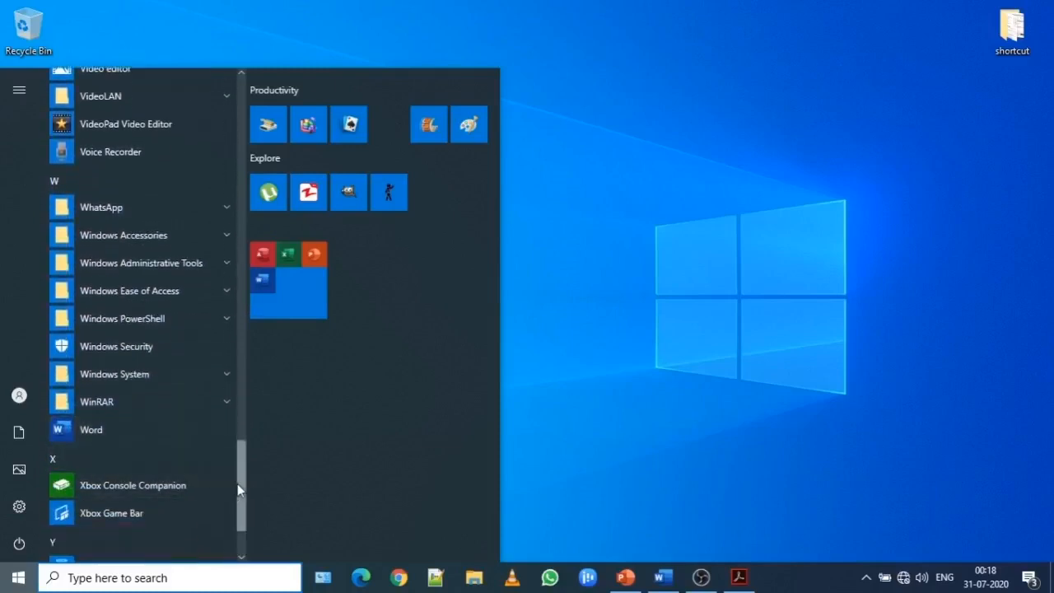
click(719, 244)
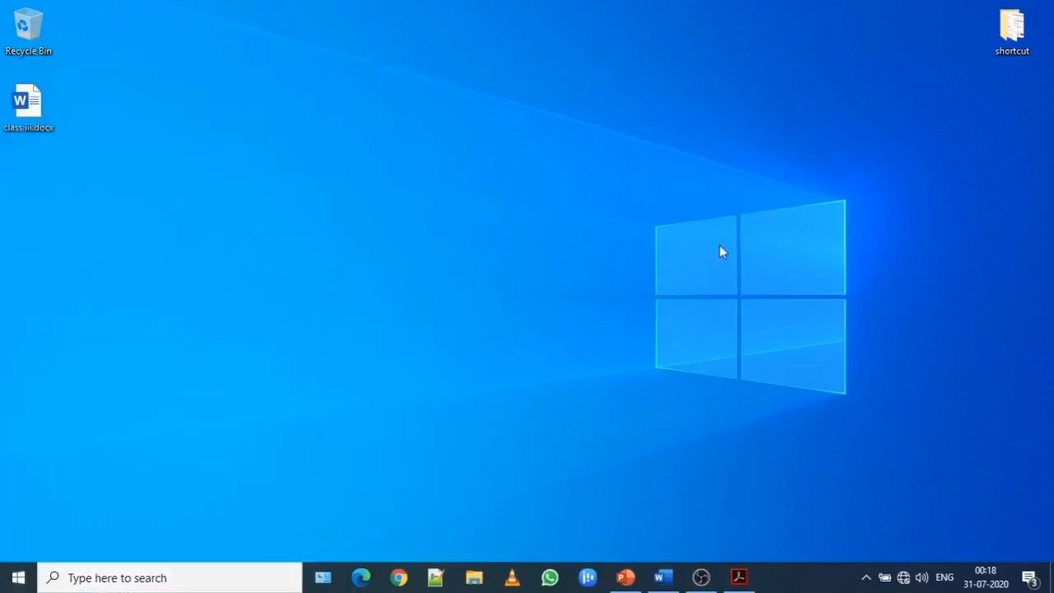
click(18, 581)
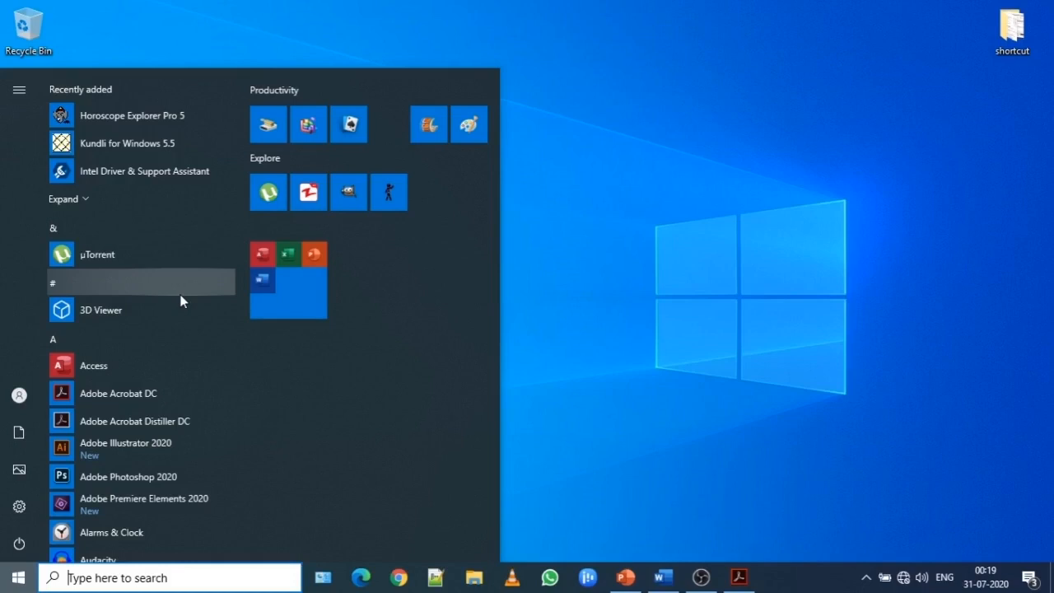
click(676, 251)
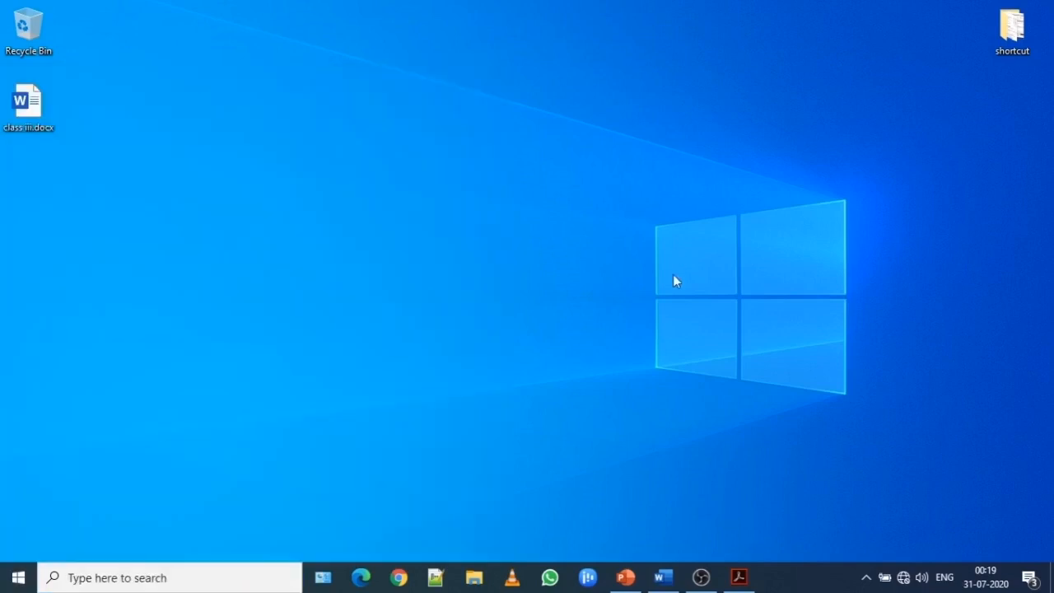
Switch to Word and look through Document1 from its heading to the end of the page.
click(660, 580)
drag(1052, 313, 1051, 198)
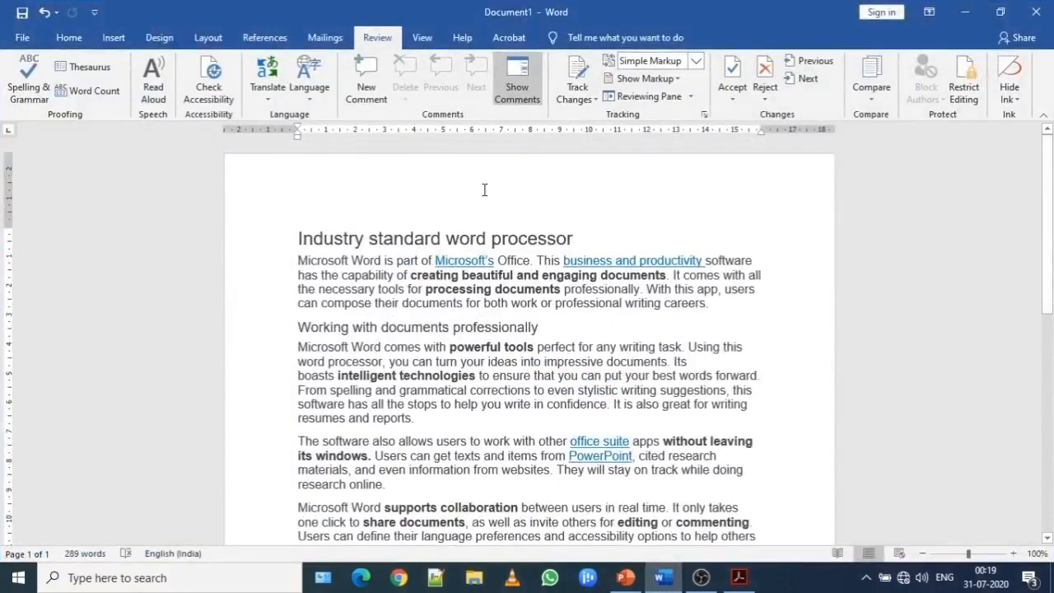
mouse_move(300, 237)
drag(1047, 200, 1050, 416)
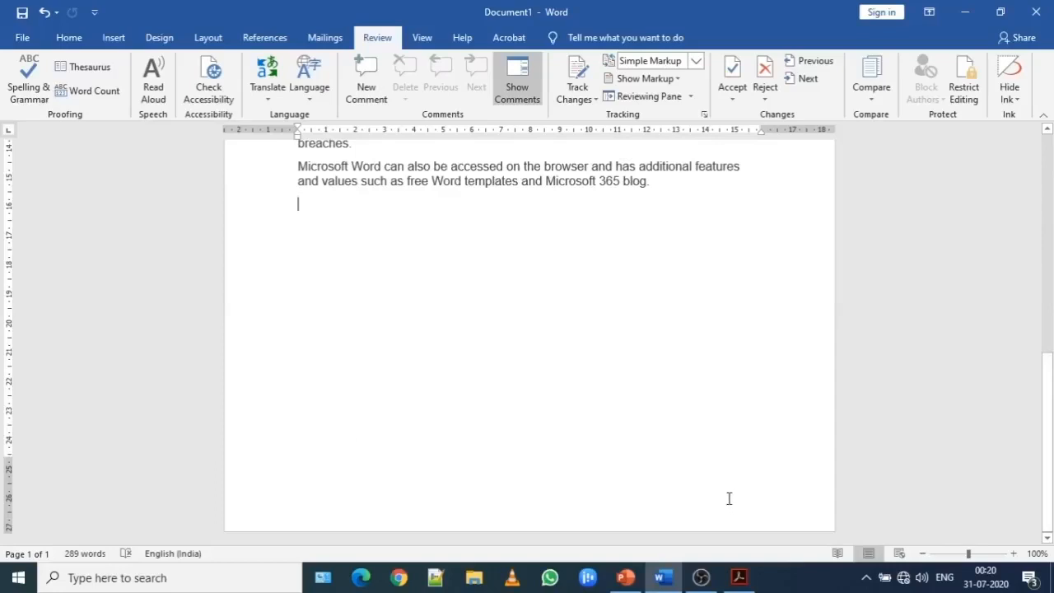
drag(1048, 374, 1048, 148)
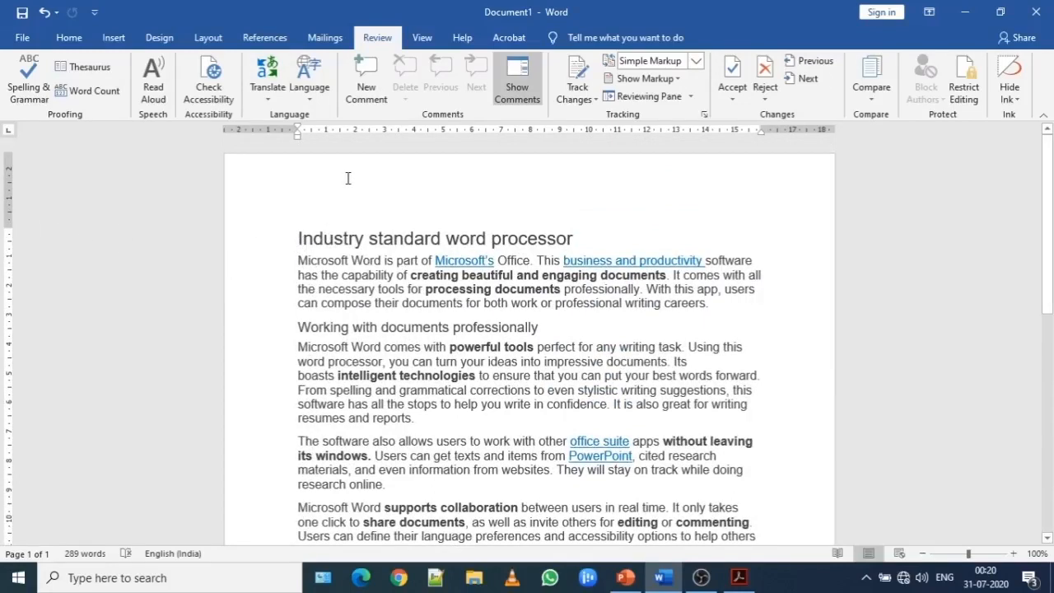
scroll(1047, 205, down, 10)
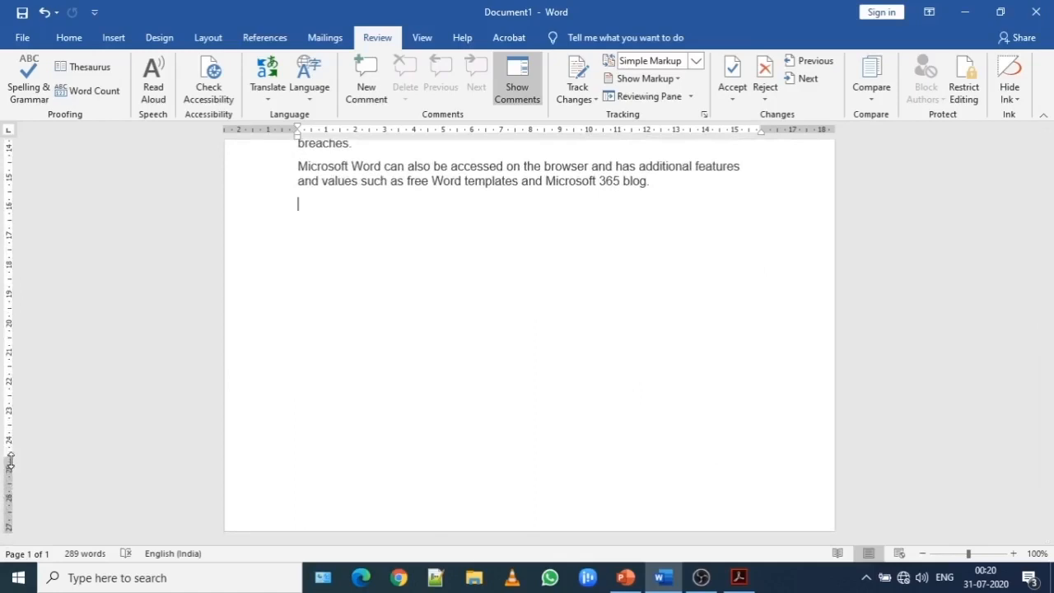
drag(1048, 432, 1052, 206)
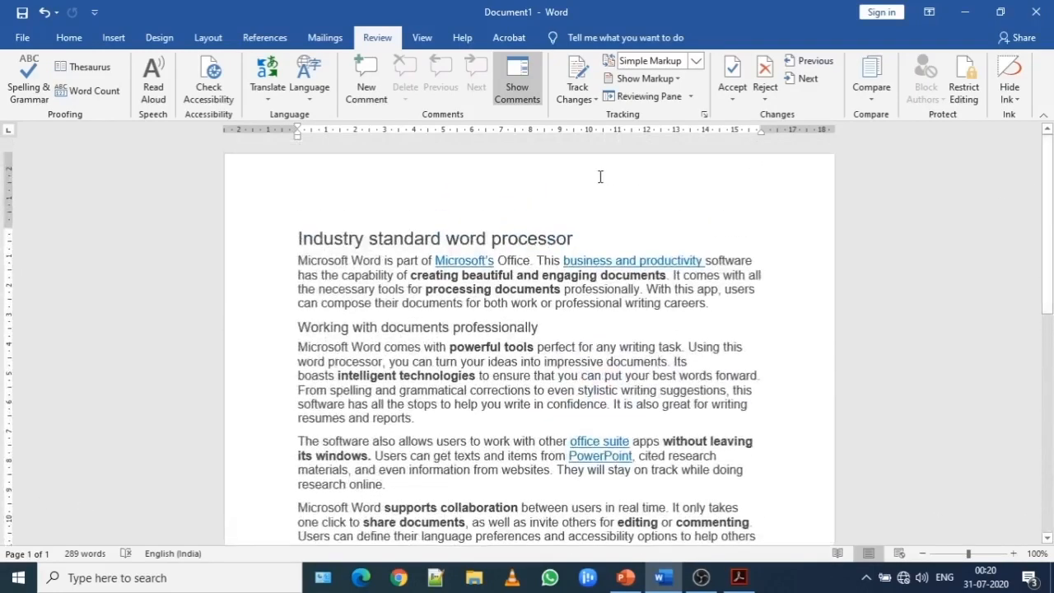
Open the page's header area and footer area one after the other, closing each without entering text.
double_click(600, 176)
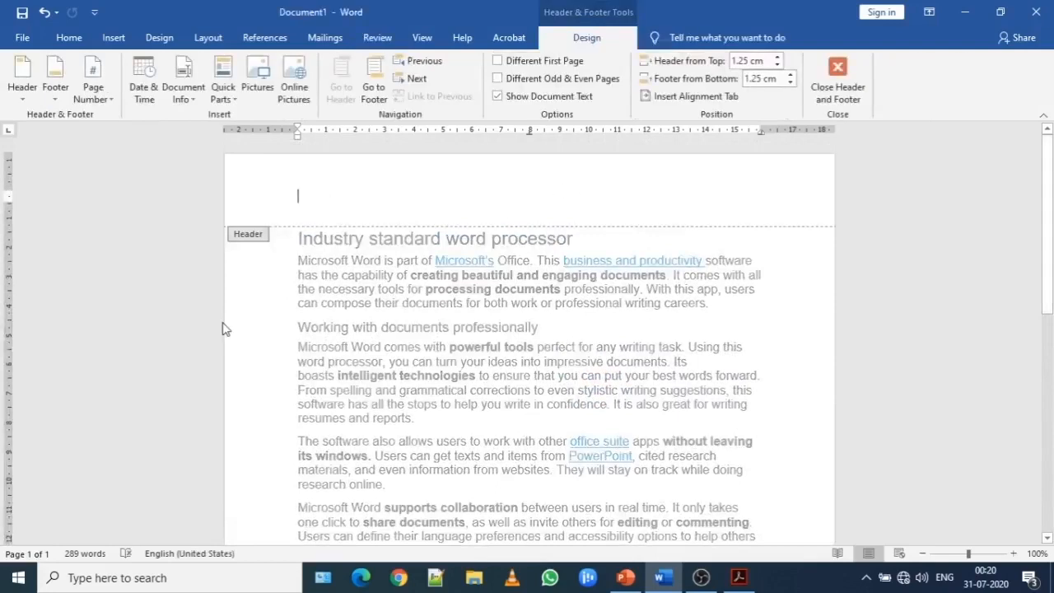
key(Escape)
drag(1048, 237, 1049, 475)
click(595, 511)
double_click(584, 505)
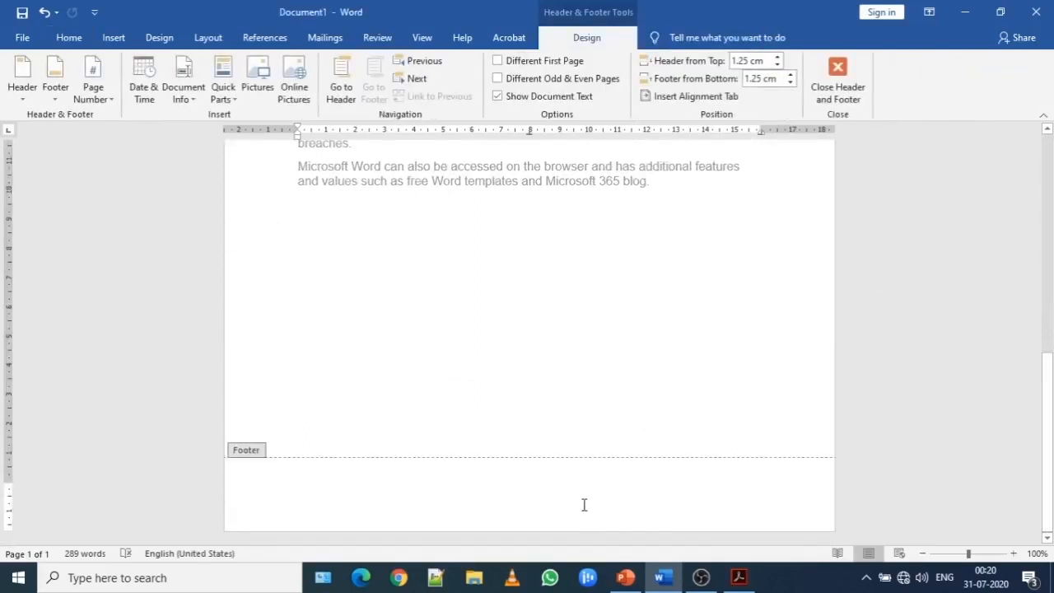
key(Escape)
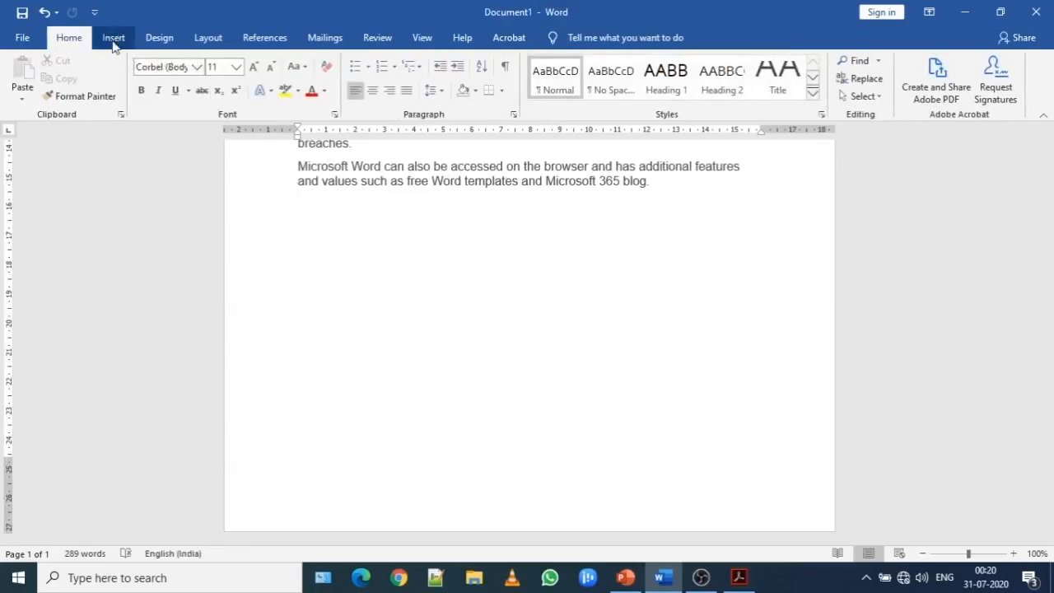
Look at the built-in header designs and footer designs without inserting any.
click(114, 41)
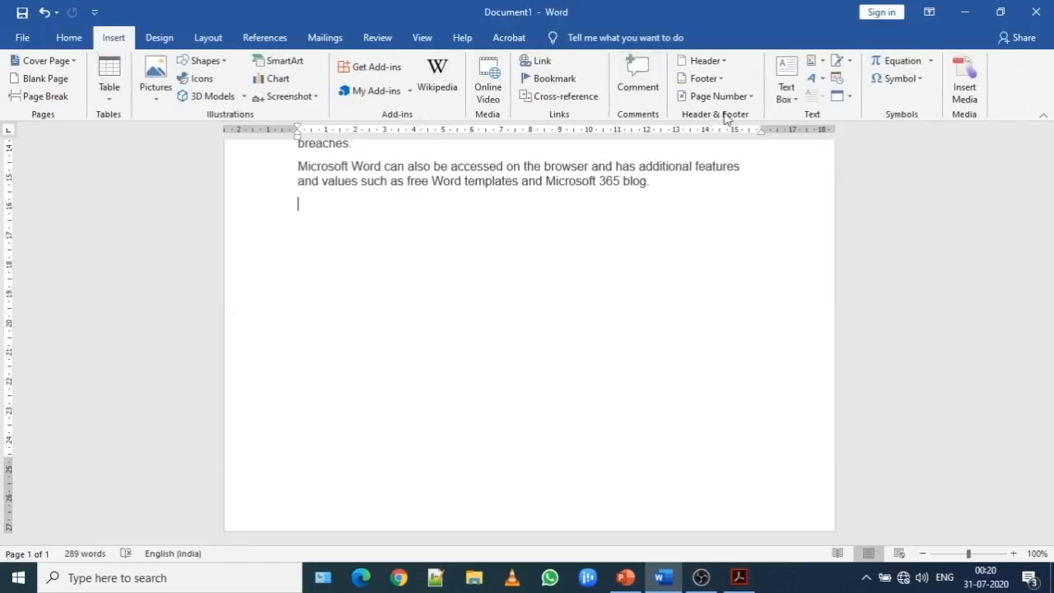
click(713, 62)
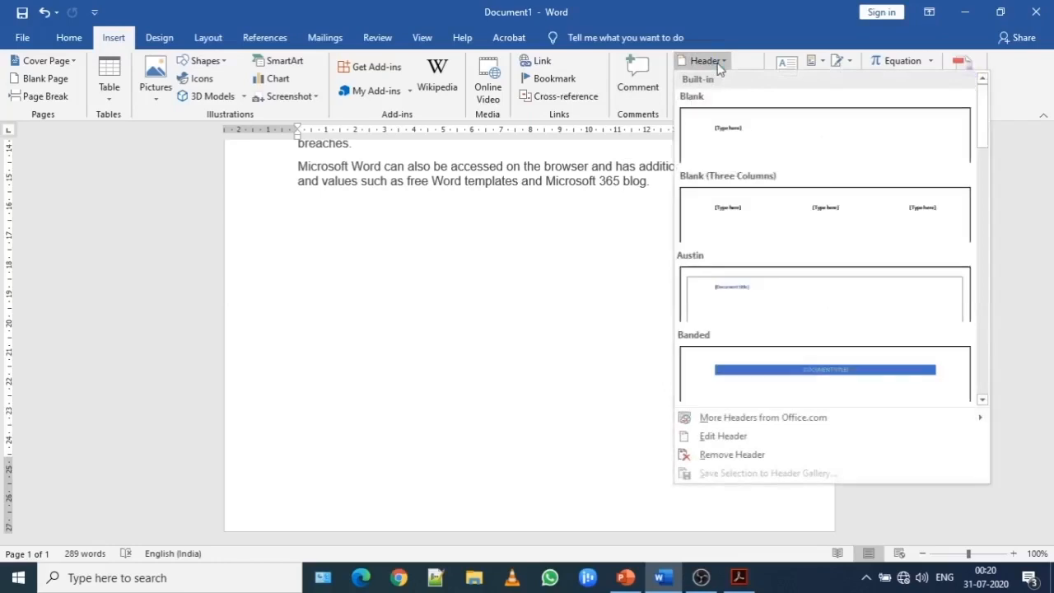
click(705, 62)
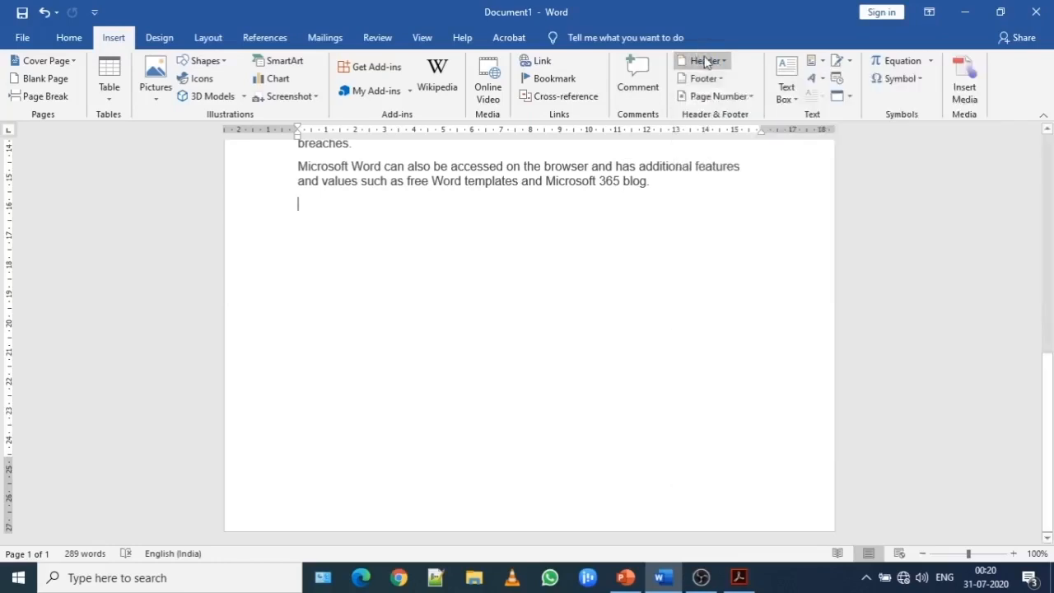
click(725, 78)
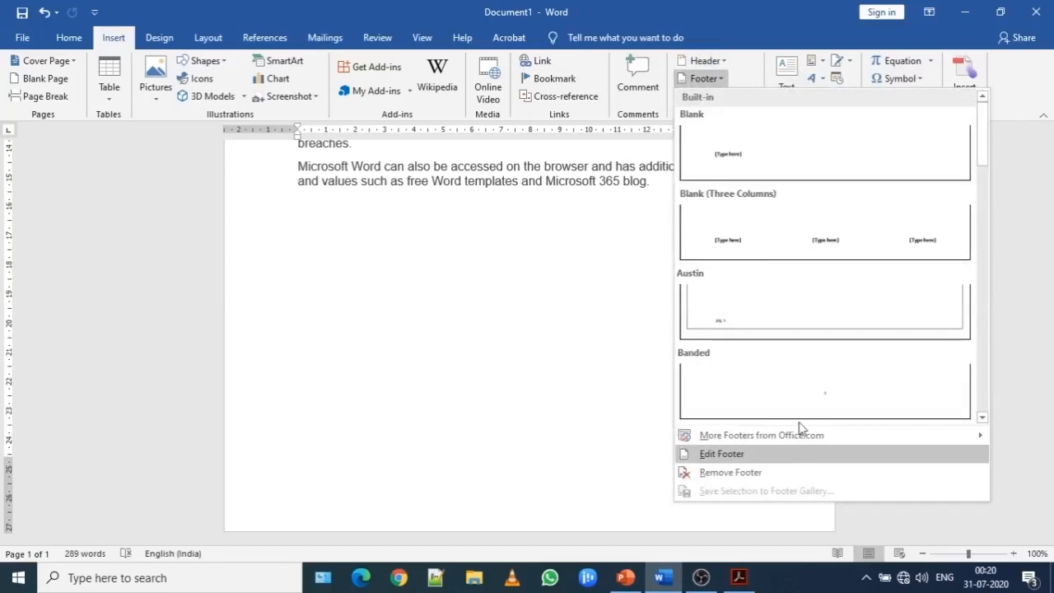
click(747, 21)
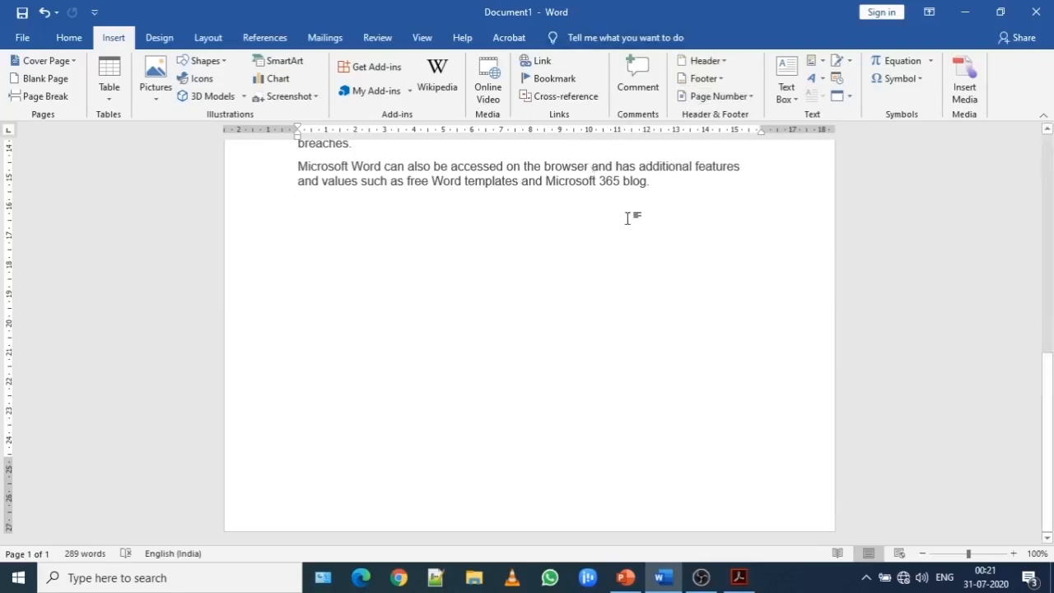
scroll(1052, 271, up, 5)
mouse_move(1052, 272)
mouse_down()
mouse_move(1051, 197)
mouse_move(1052, 213)
mouse_up()
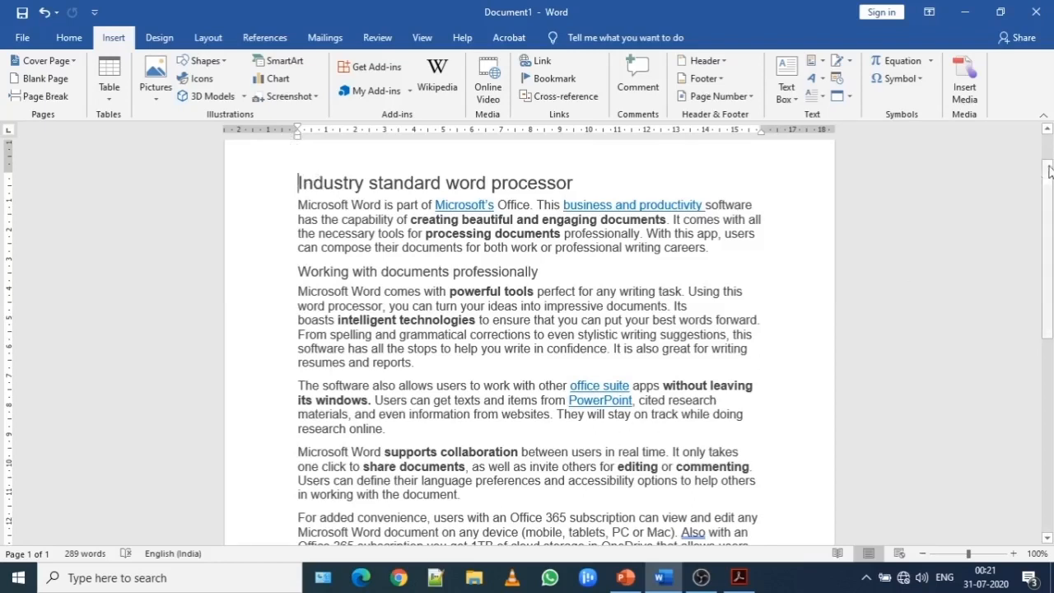
drag(1048, 173, 1052, 198)
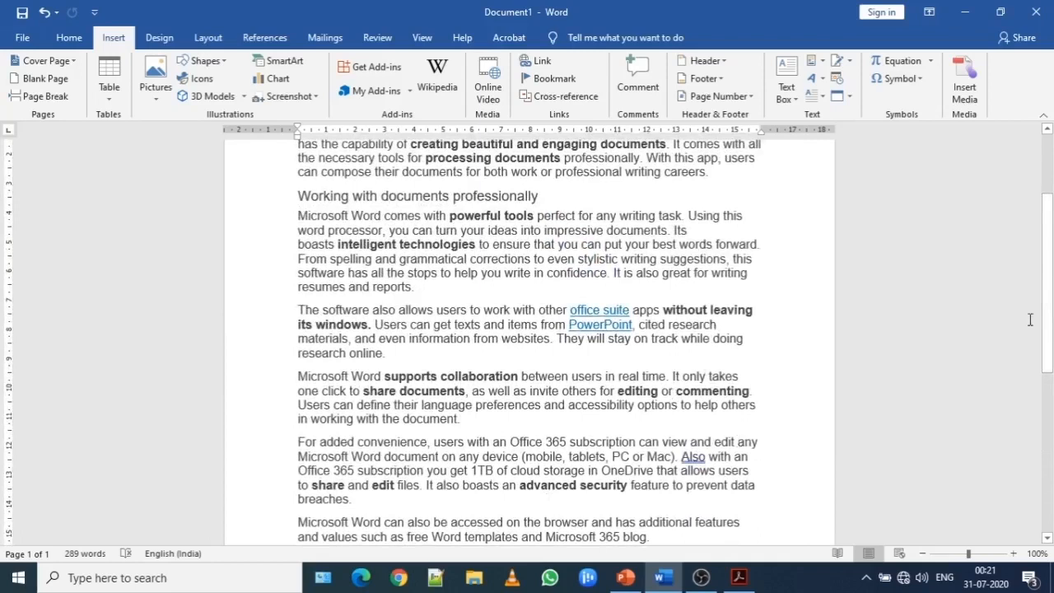
drag(1052, 284, 1052, 258)
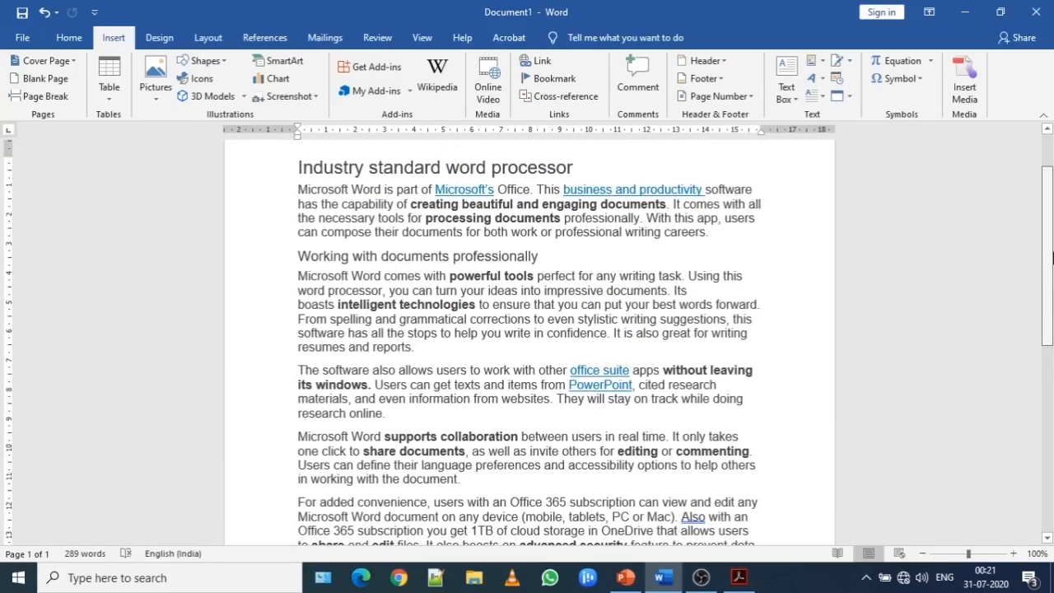
drag(1052, 258, 1052, 258)
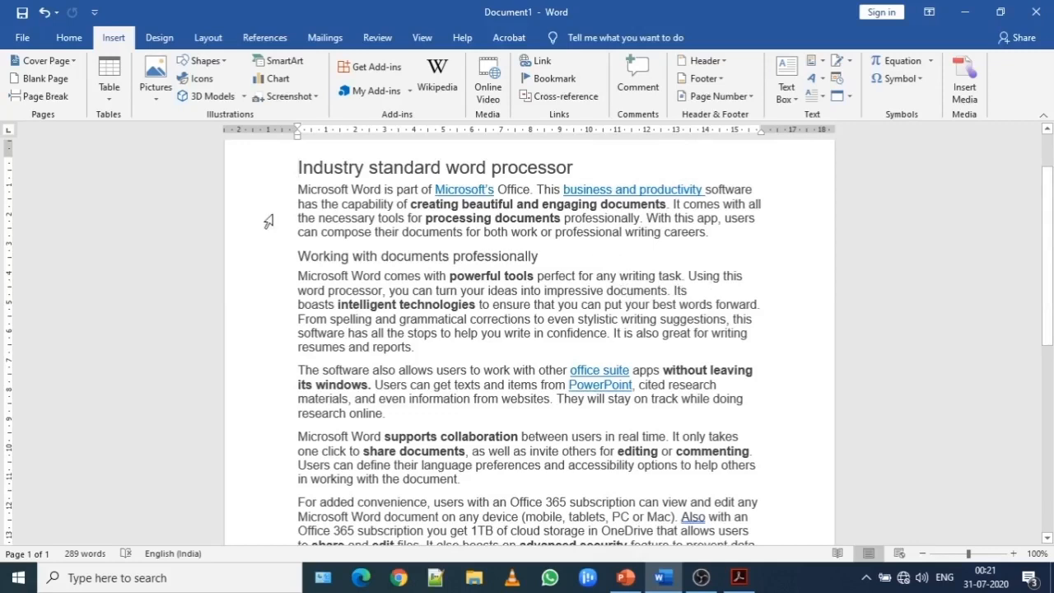
click(370, 40)
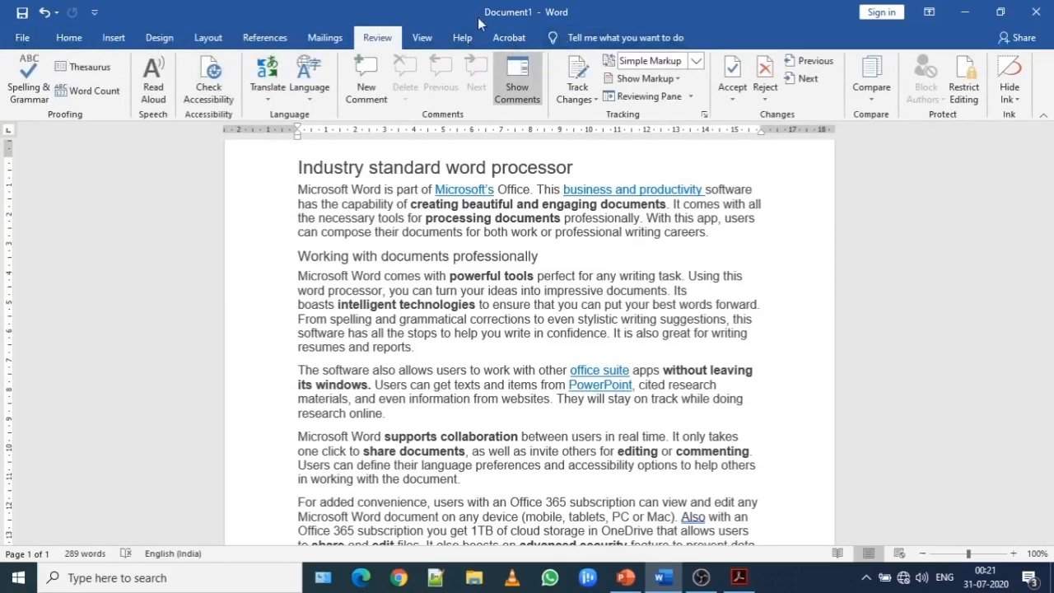
click(317, 38)
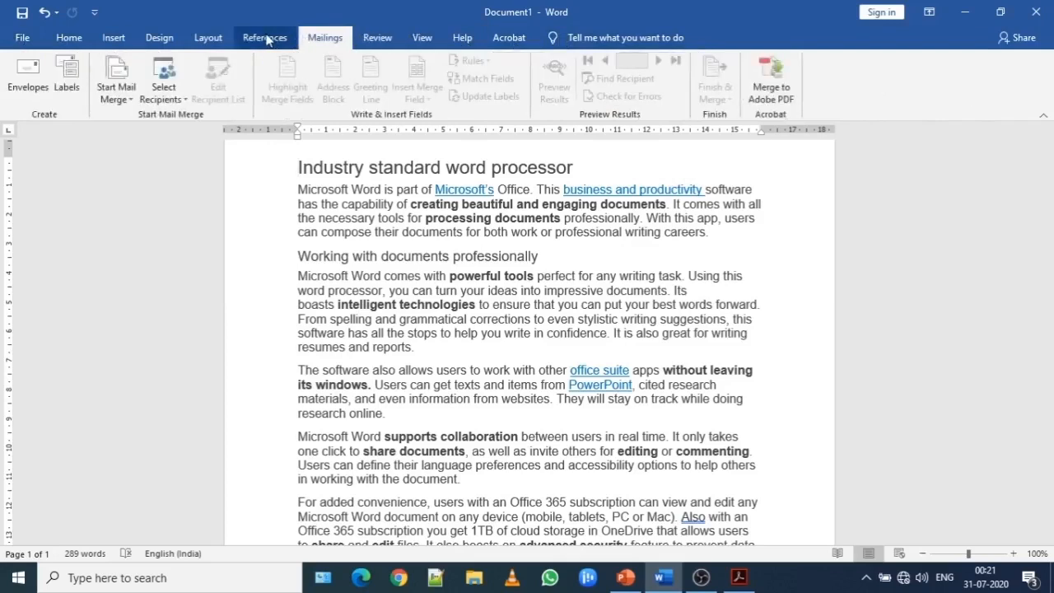
click(238, 37)
click(162, 38)
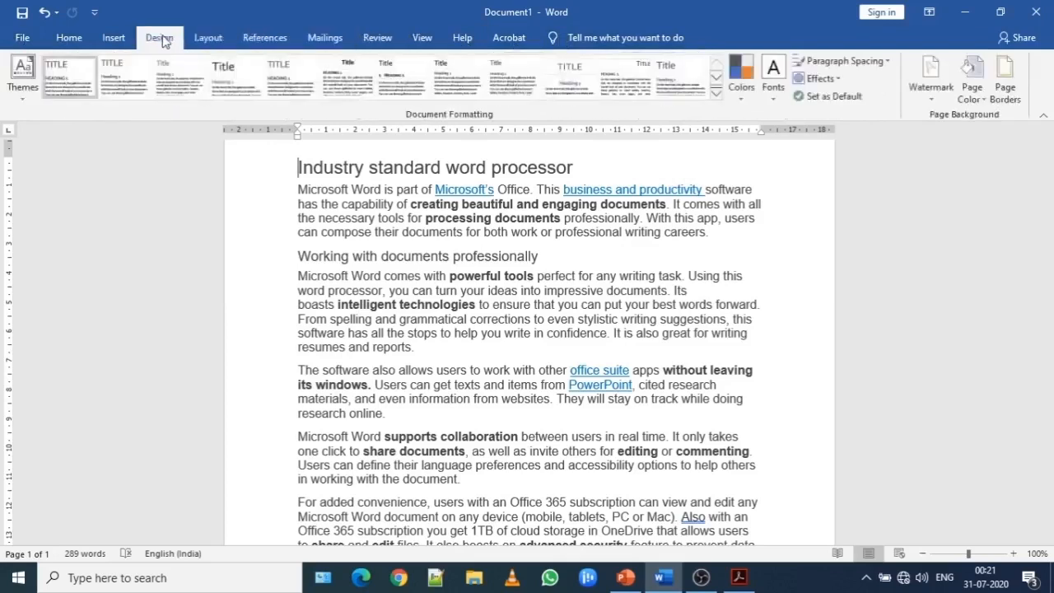
click(83, 41)
click(113, 38)
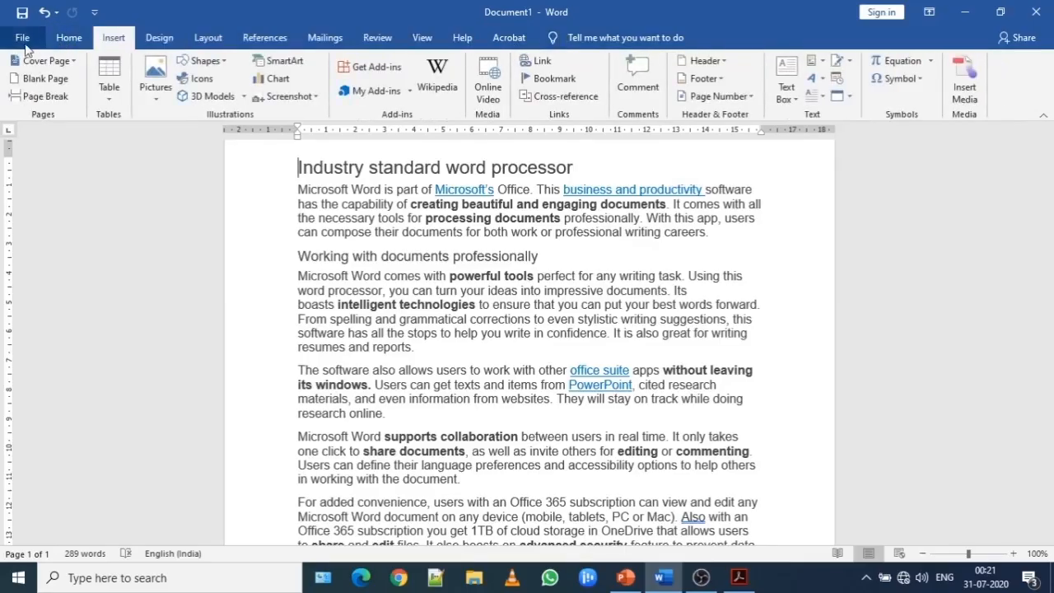
click(27, 42)
click(22, 44)
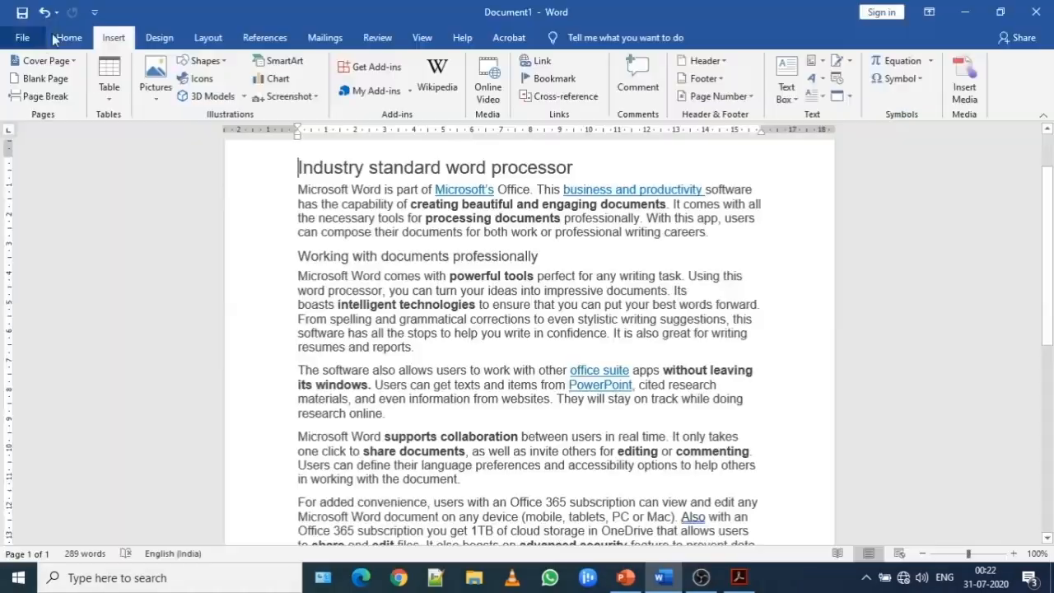
click(69, 38)
click(152, 41)
click(202, 43)
click(275, 43)
click(329, 43)
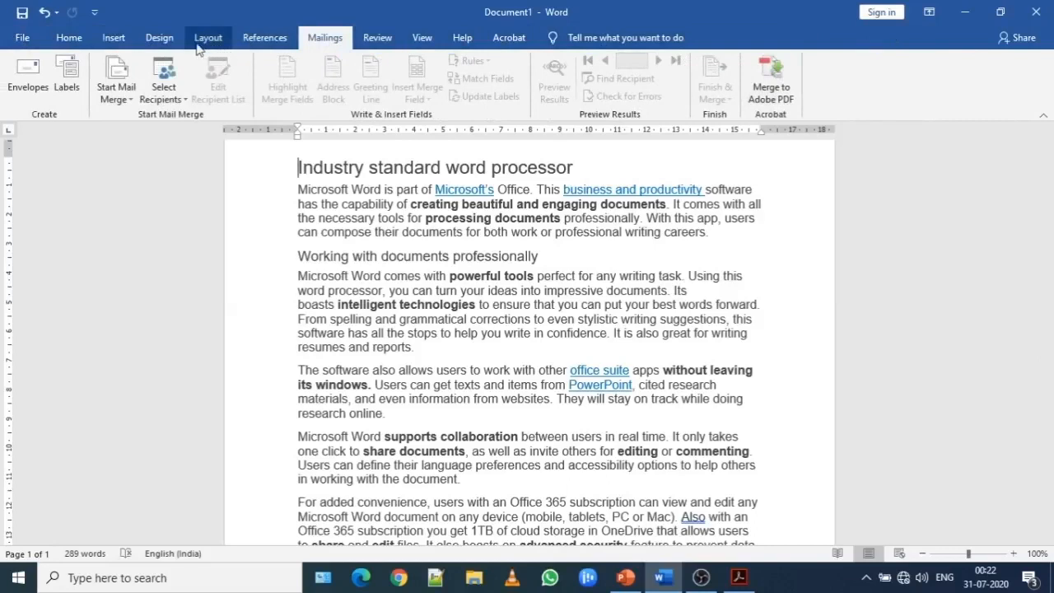
click(74, 40)
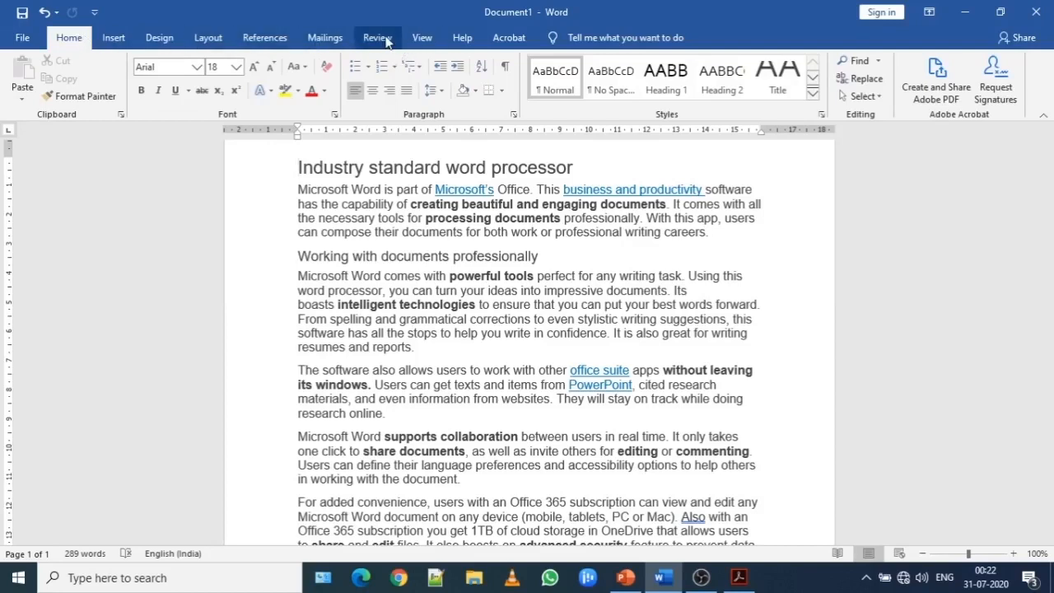
Run a Spelling & Grammar check and highlight the flagged sentence beginning "Also with an Office 365 subscription" in the check results.
click(380, 39)
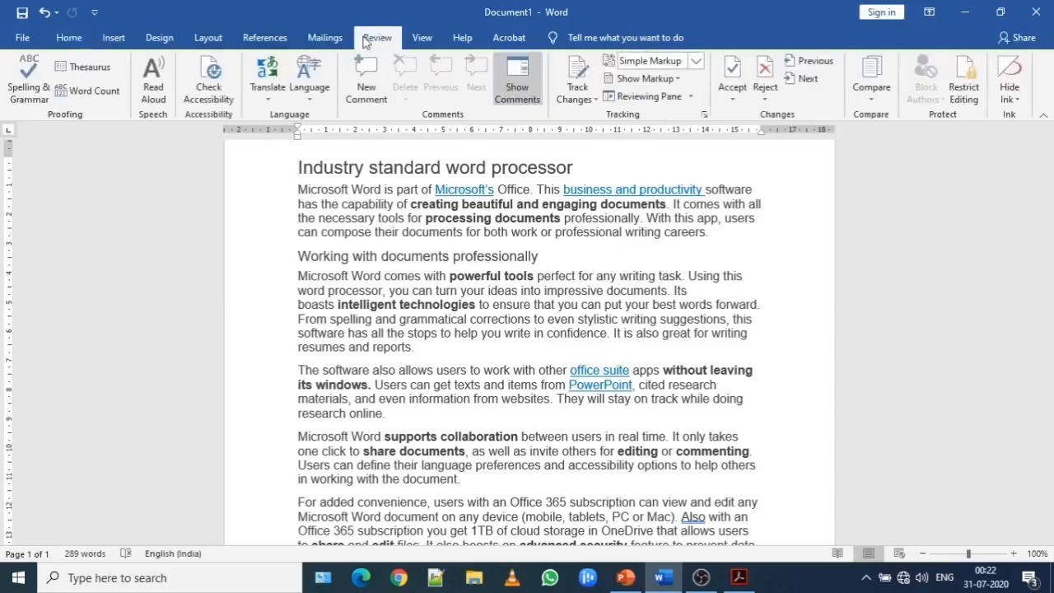
click(30, 78)
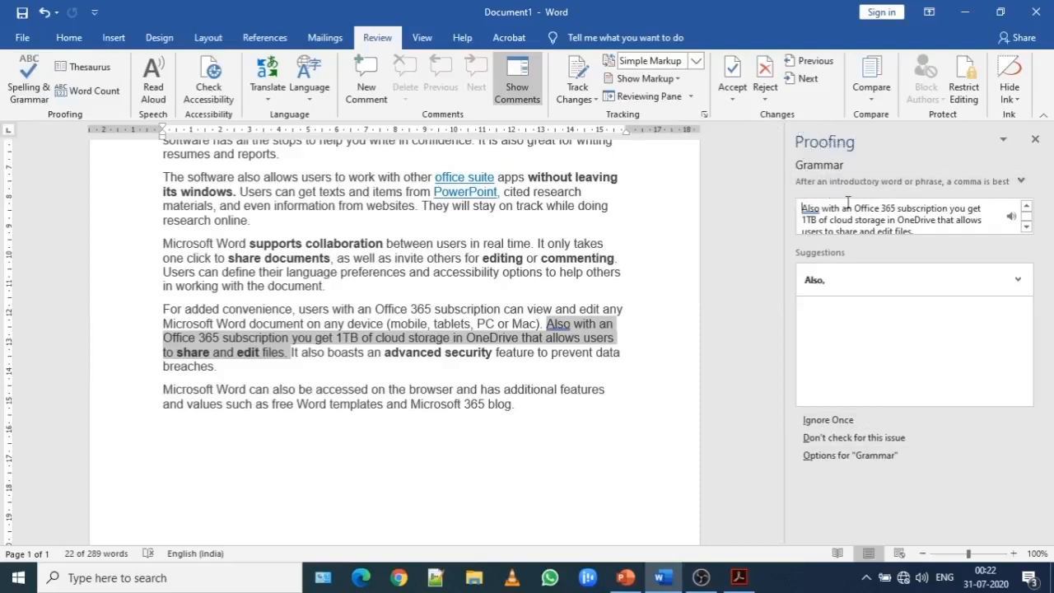
click(1026, 222)
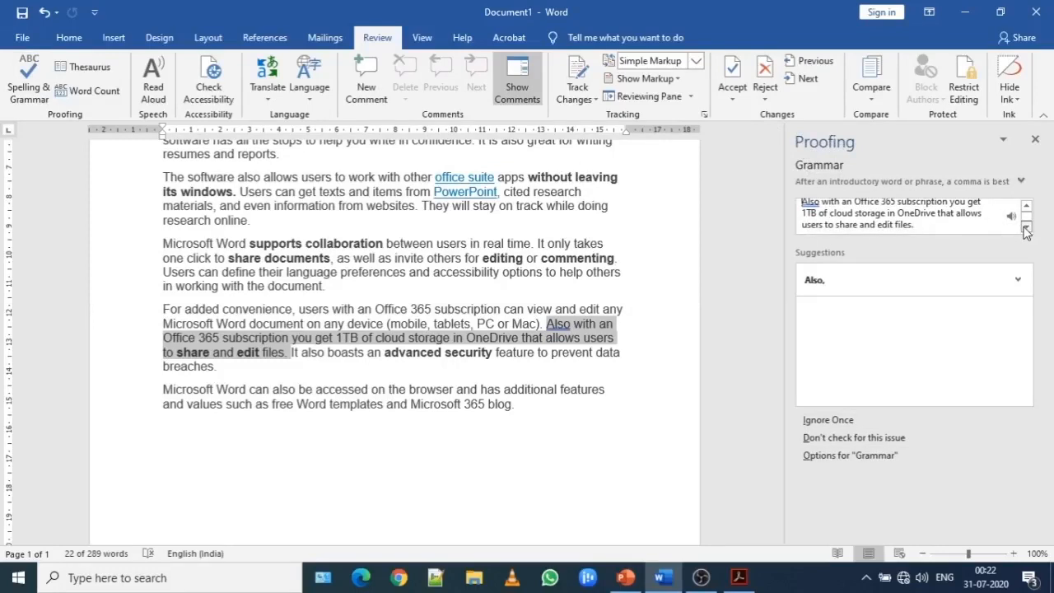
click(938, 229)
drag(917, 224, 799, 165)
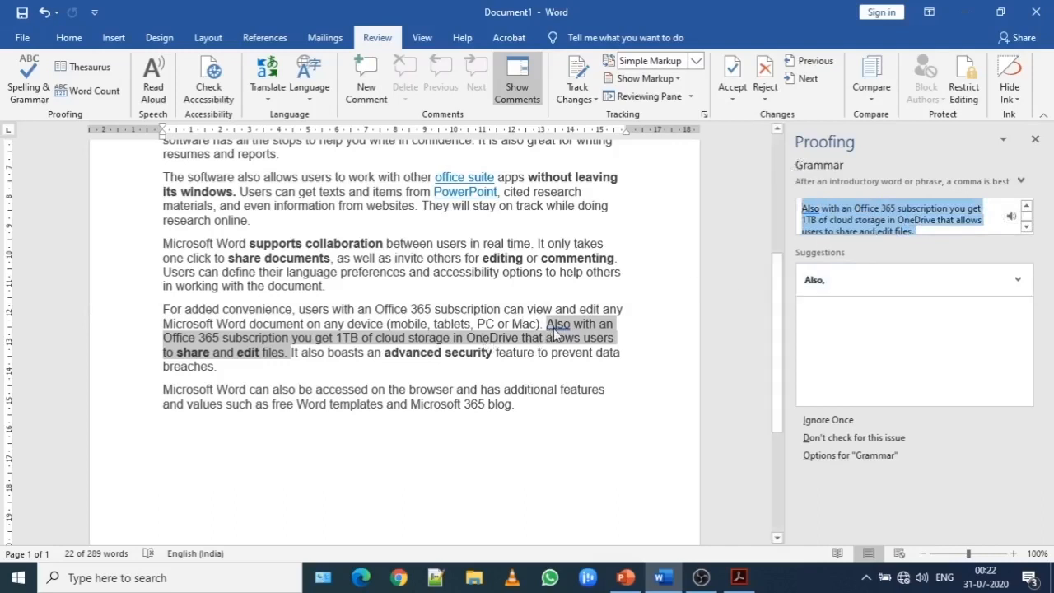
Add a "w" to the end of the linked word PowerPoint so it reads "PowerPointw" as a deliberate misspelling.
click(673, 253)
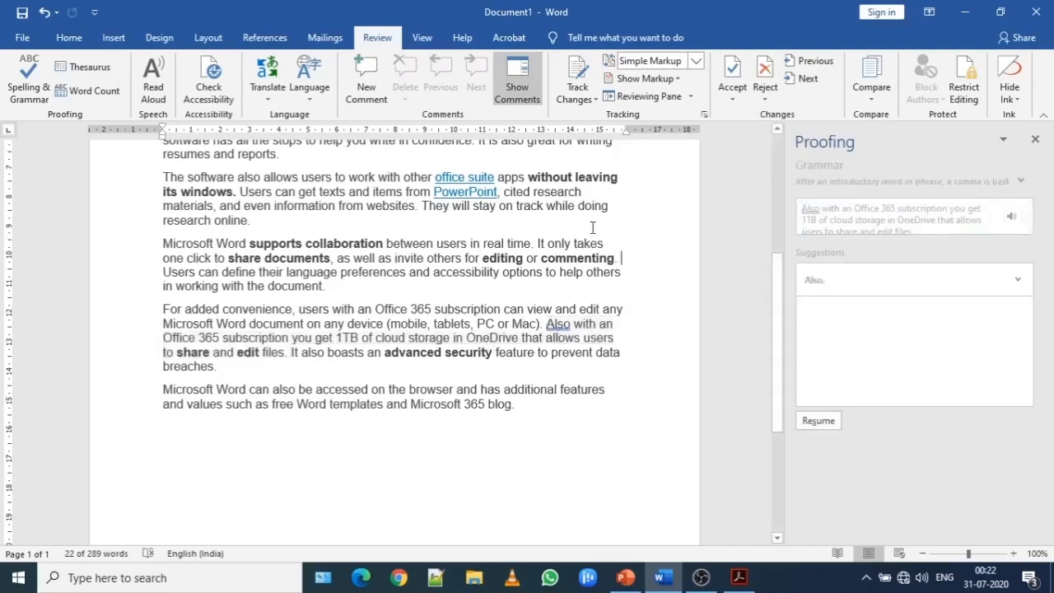
click(499, 192)
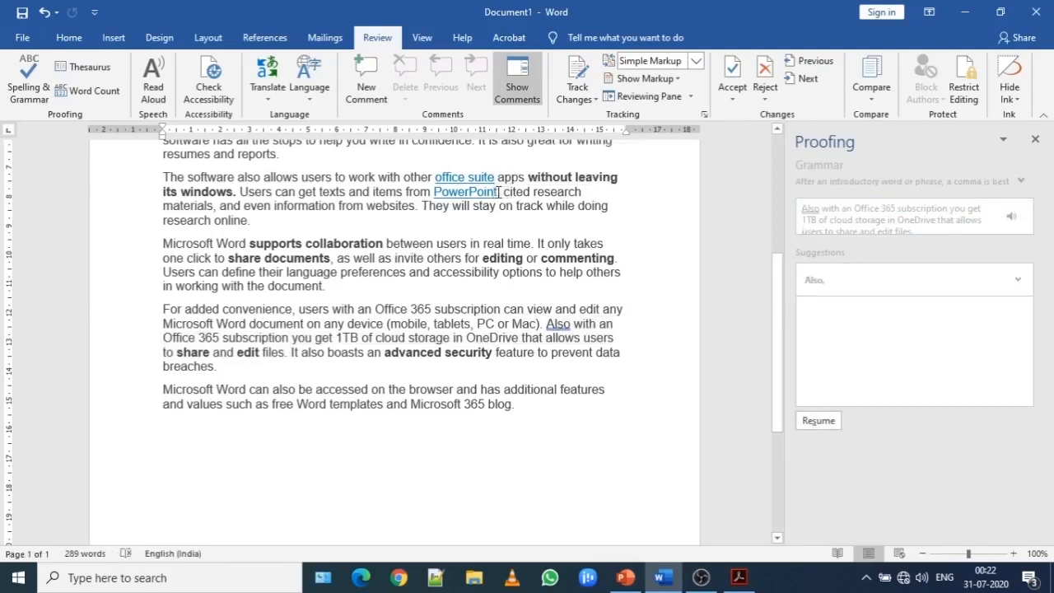
text(w)
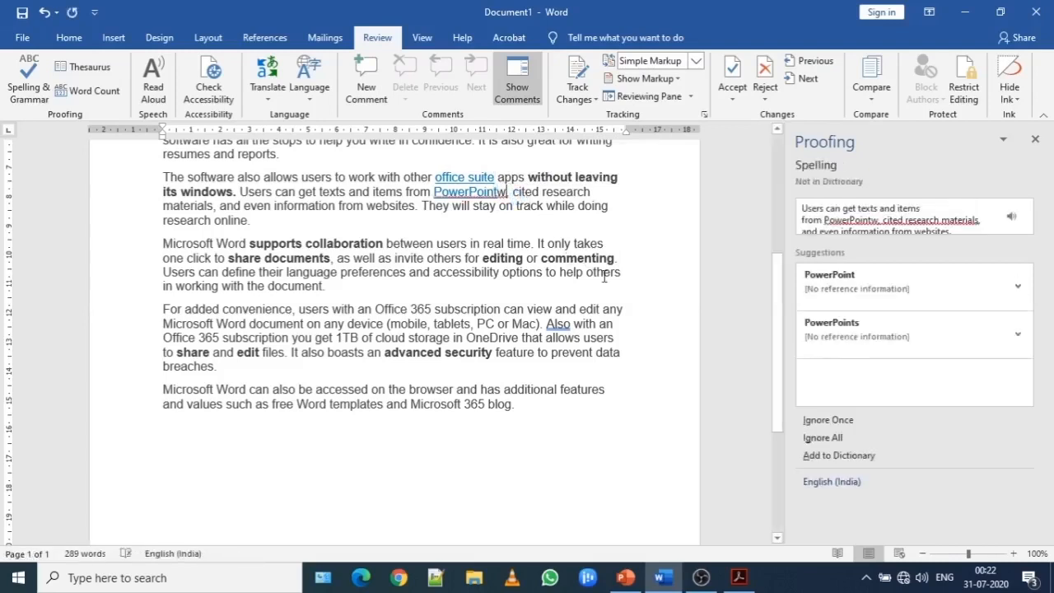
Examine the spelling suggestions for "PowerPointw" alongside the Spelling and Grammar instructions in class 4- chapter 4.pdf in Adobe Acrobat.
click(604, 277)
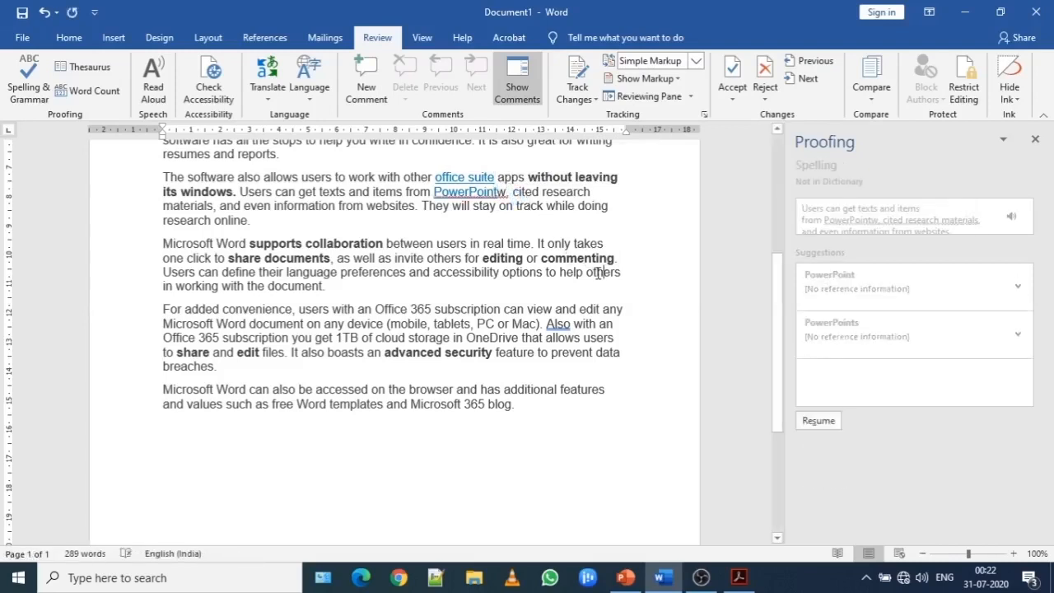
click(484, 196)
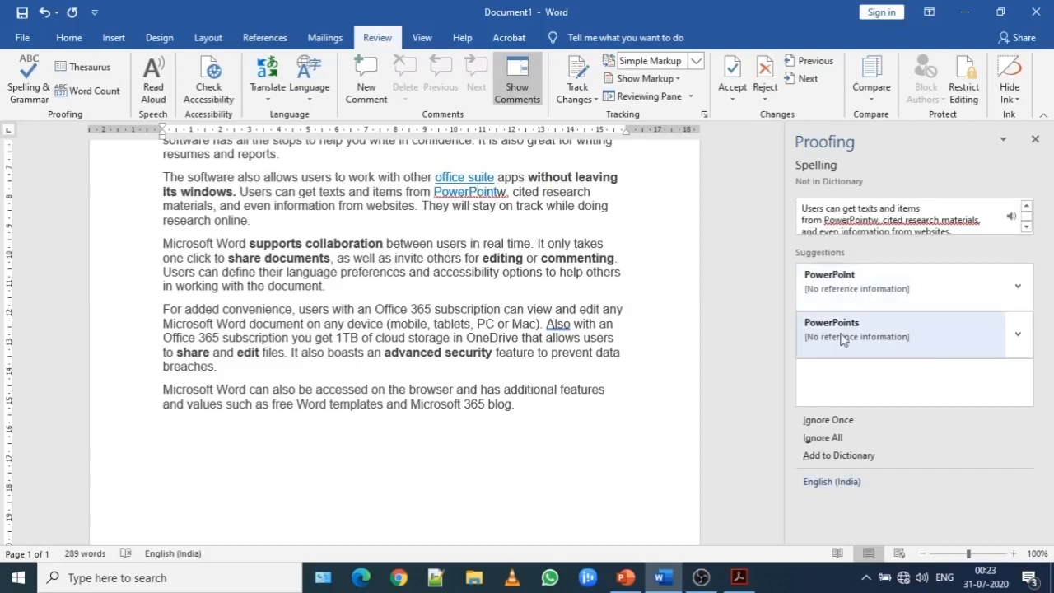
click(739, 578)
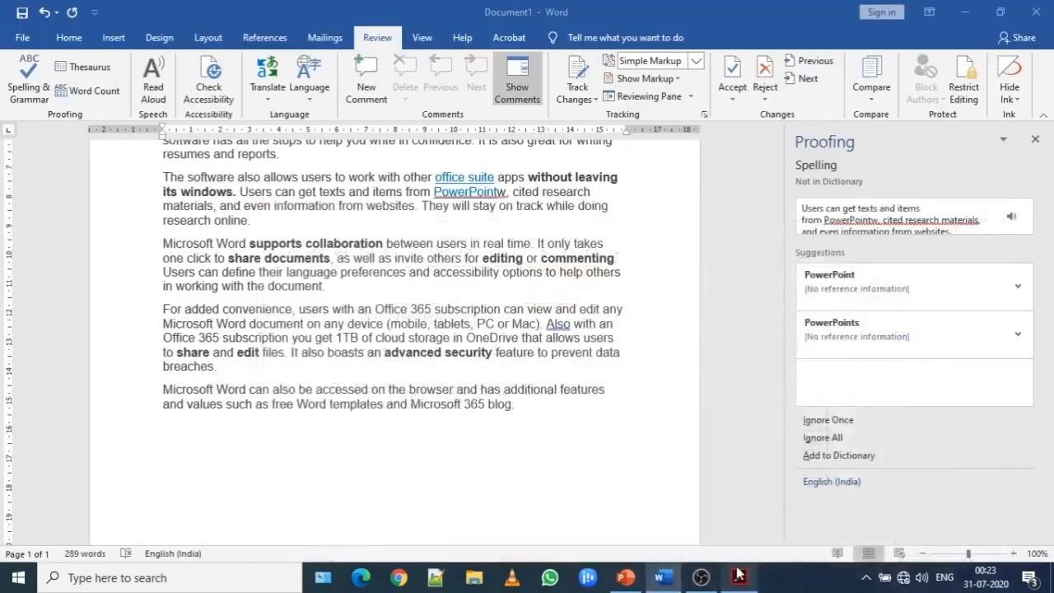
click(663, 577)
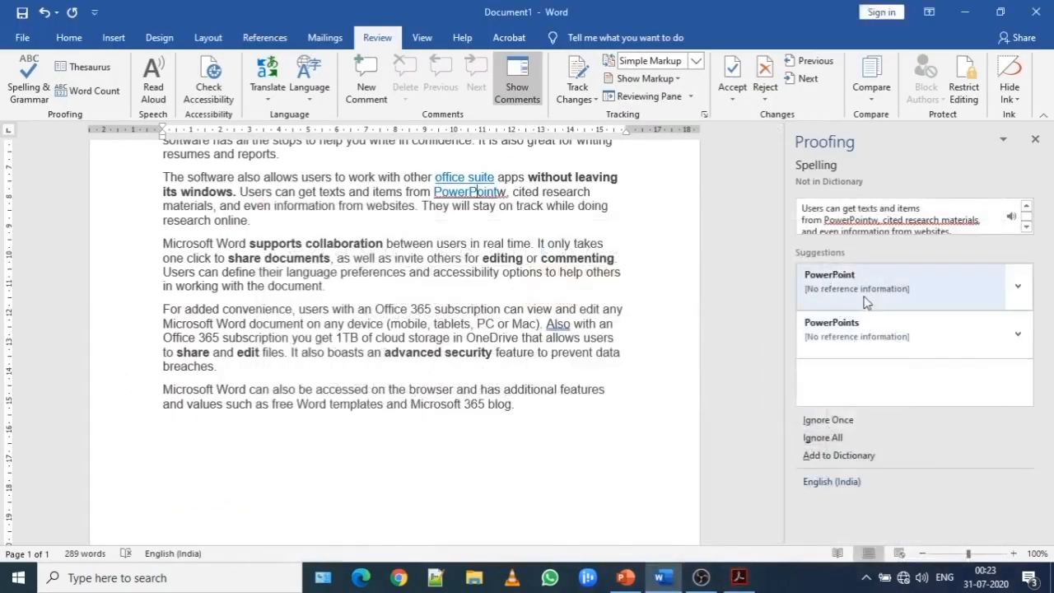
click(740, 578)
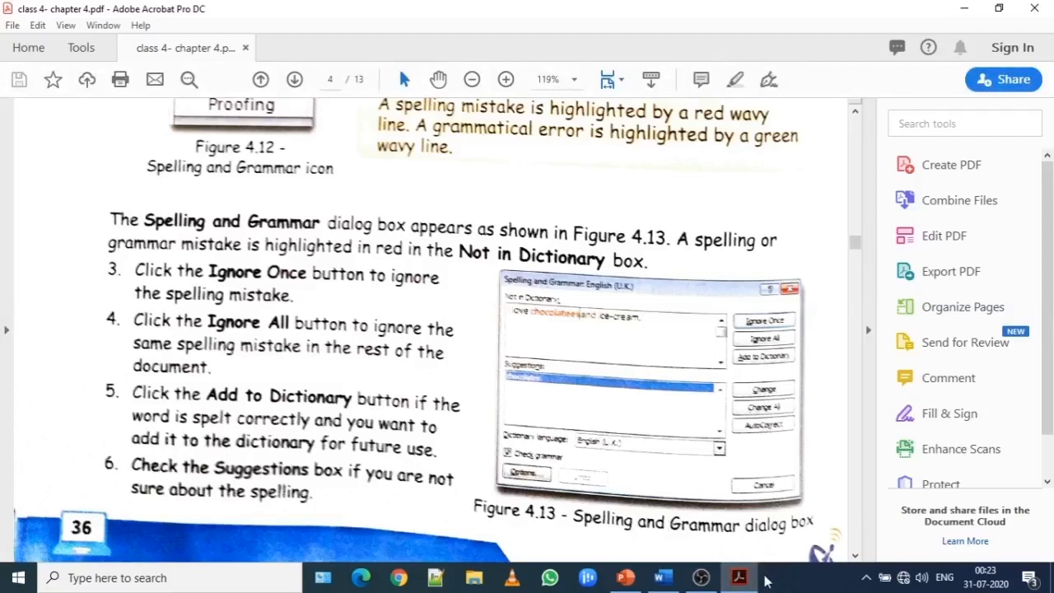
click(744, 579)
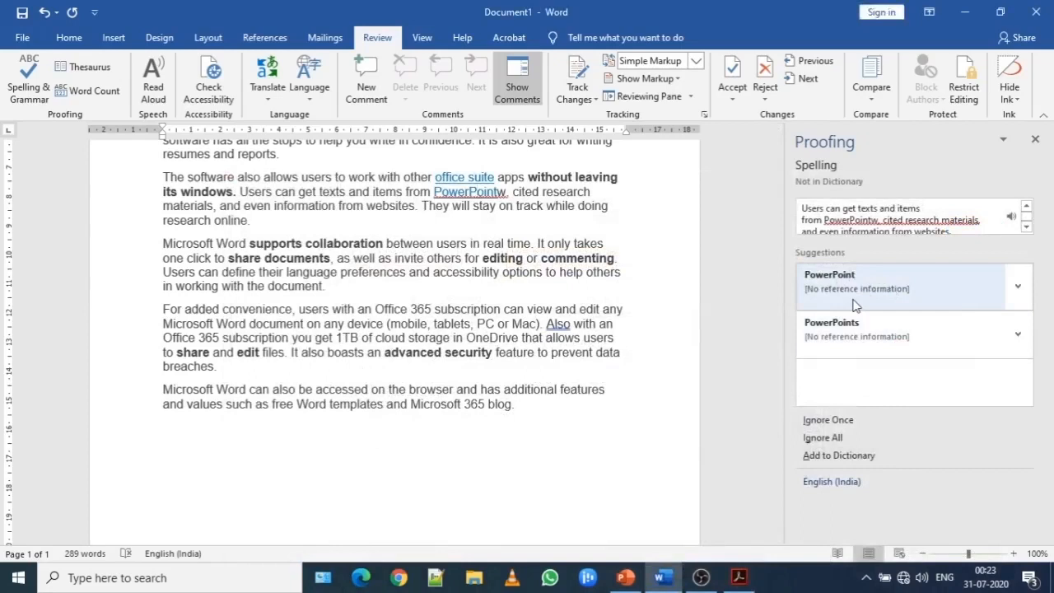
click(736, 578)
click(736, 579)
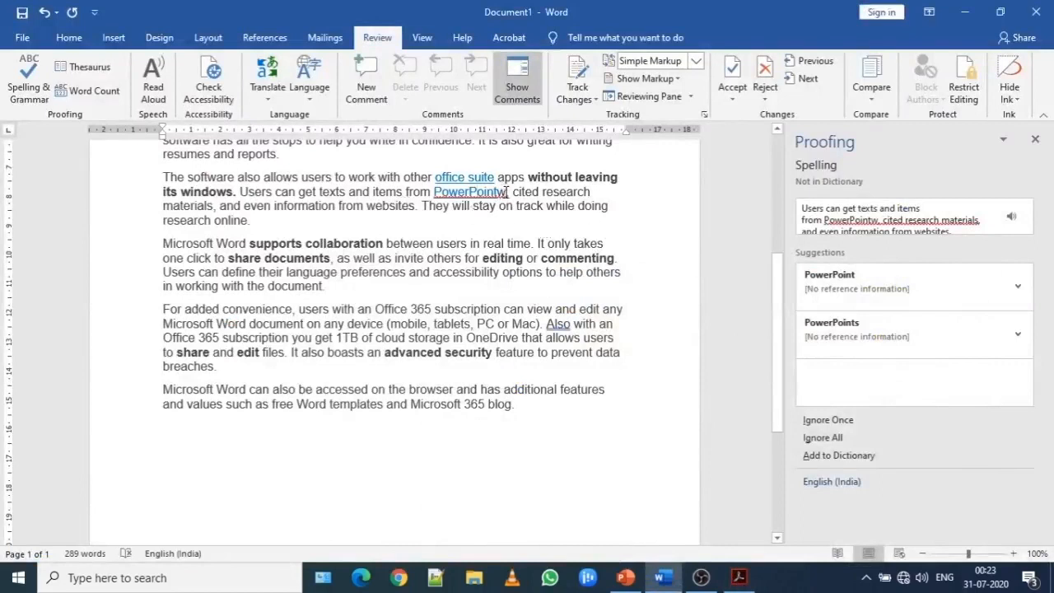
Delete the extra "w" from the linked word "PowerPointw" and close the proofing results.
key(BackSpace)
key(BackSpace)
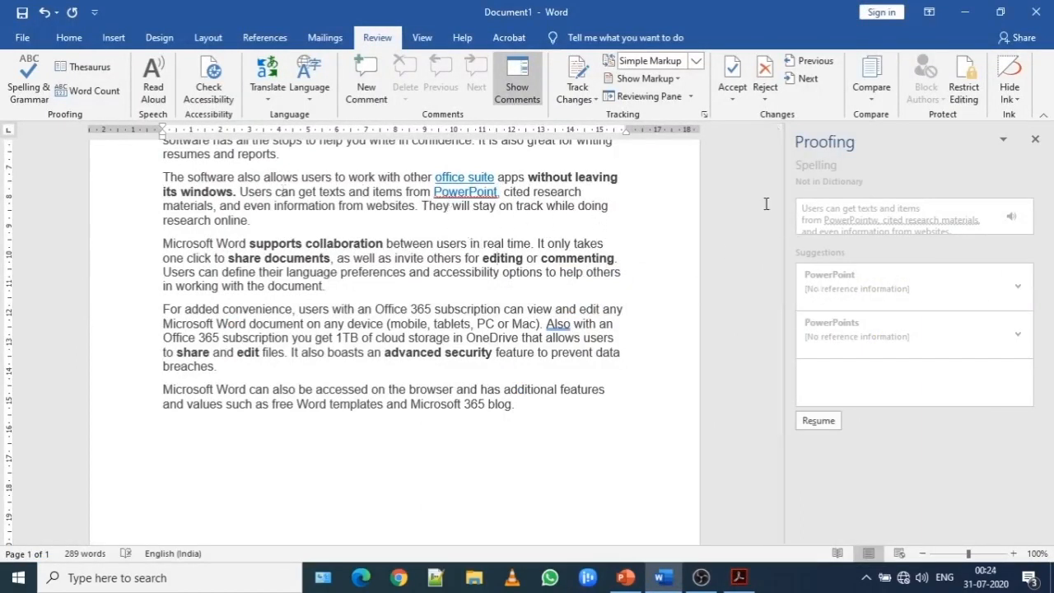
click(1035, 138)
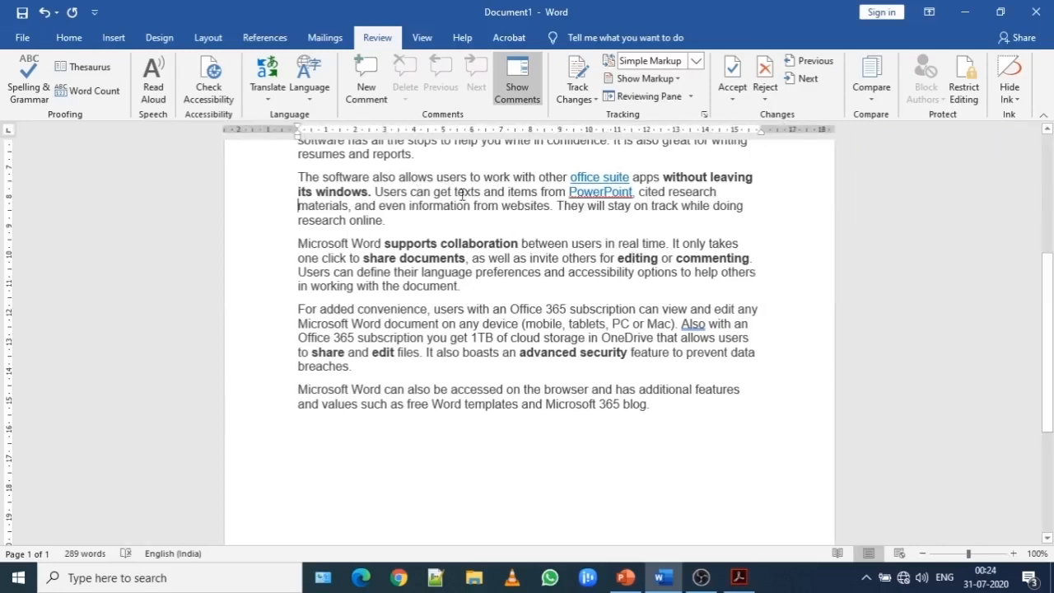
Rerun the Spelling & Grammar check, including once from the document's beginning, and examine the flagged sentence.
click(29, 80)
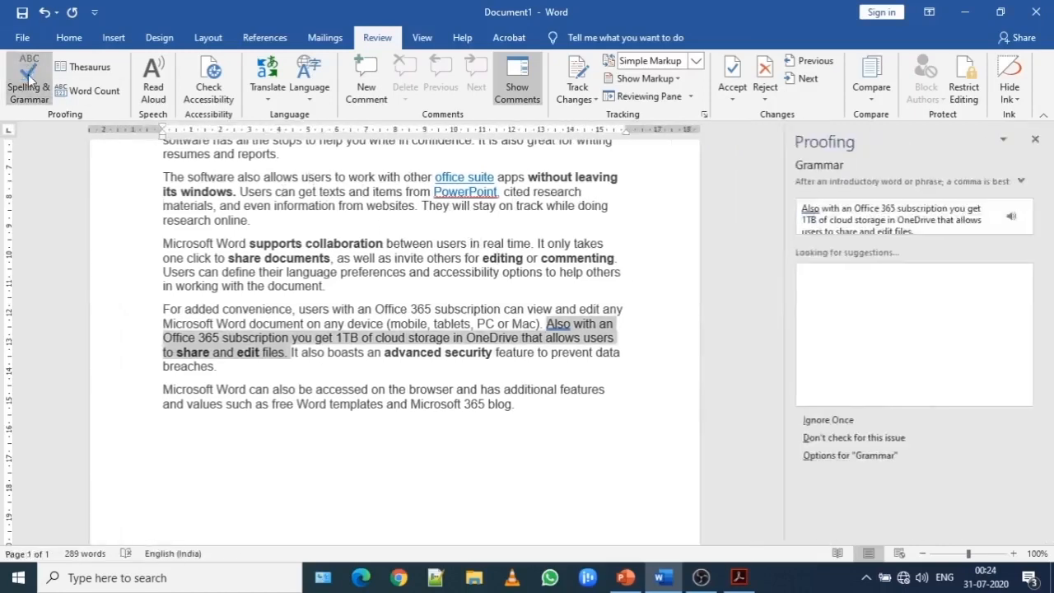
click(651, 279)
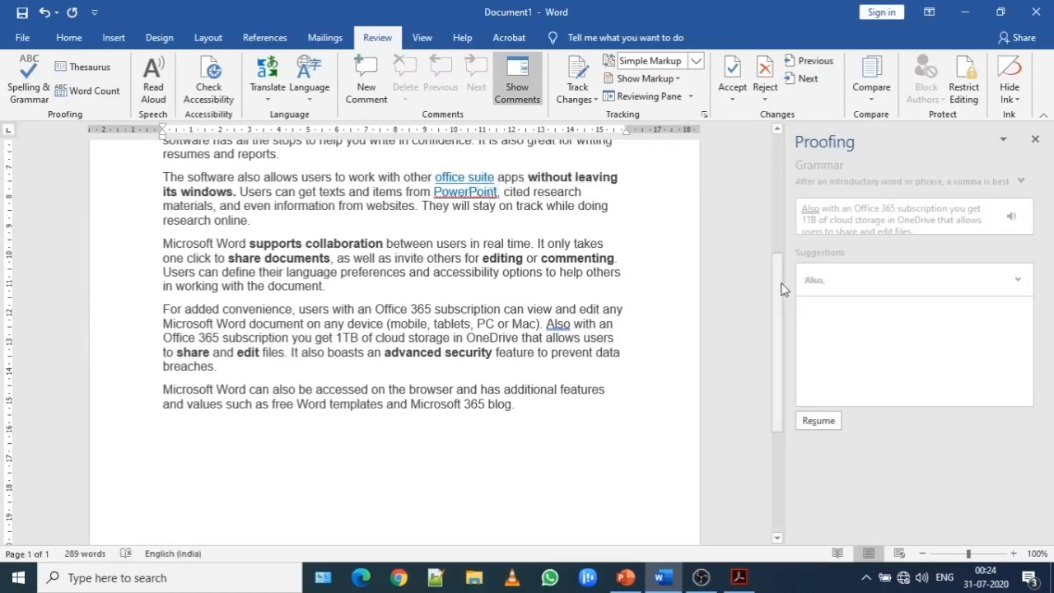
drag(777, 284, 762, 147)
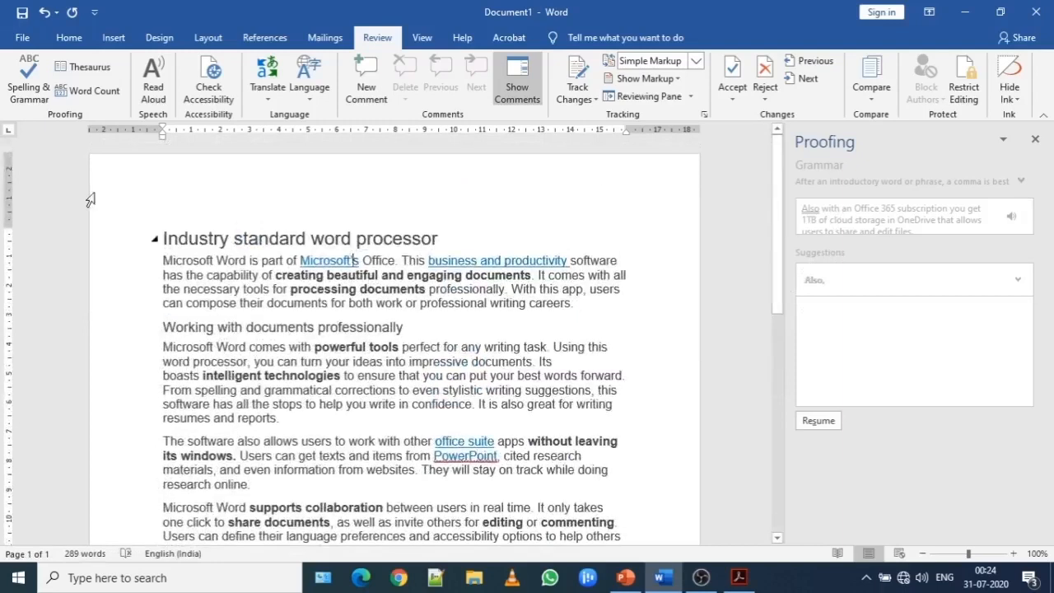
click(31, 74)
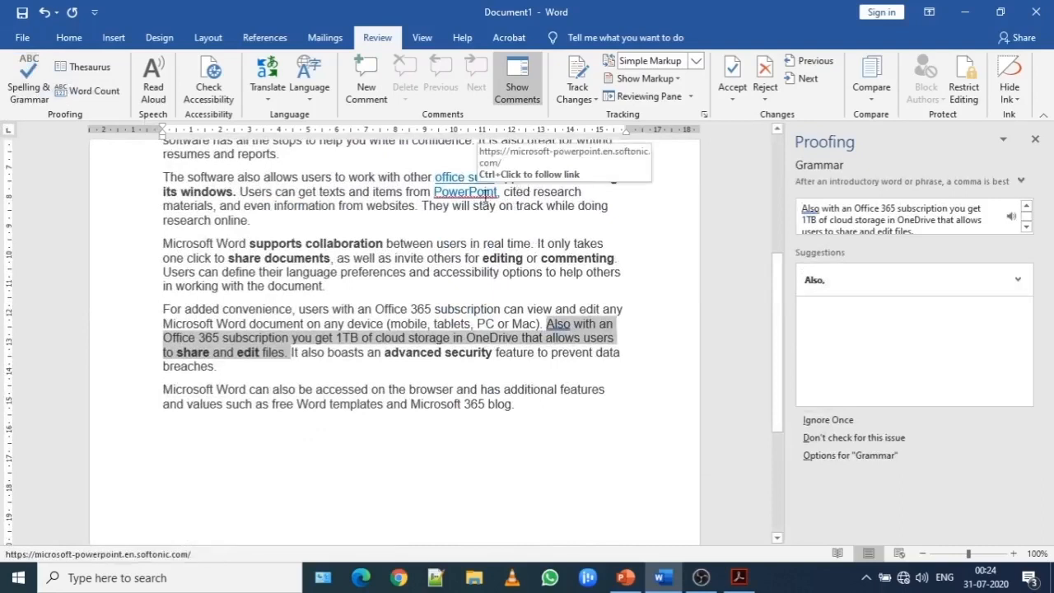
Insert an "r" into the bold word "windows" so it reads "windowrs" as a deliberate misspelling.
click(231, 192)
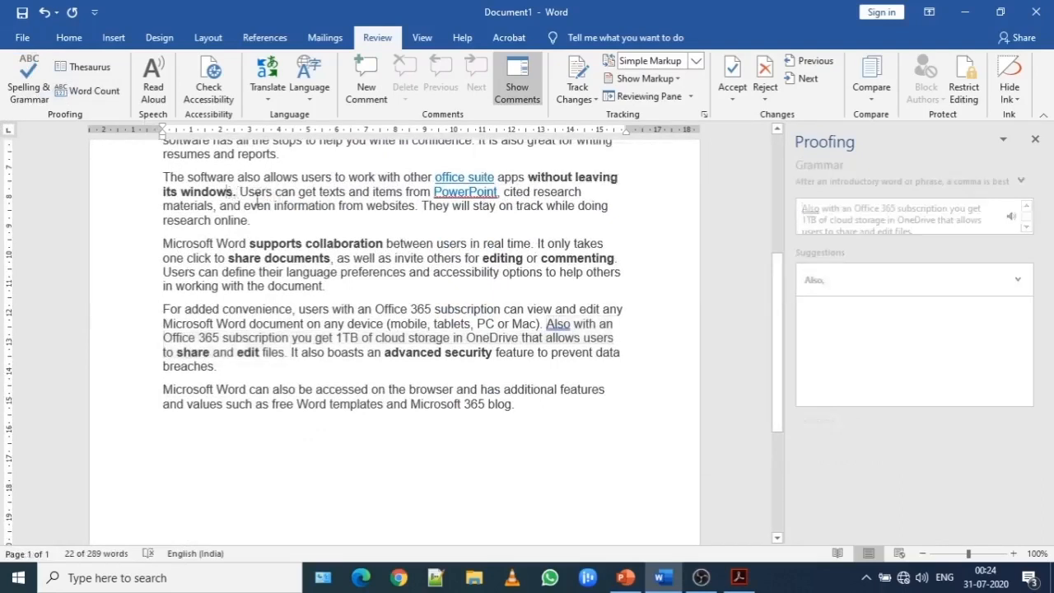
text(r)
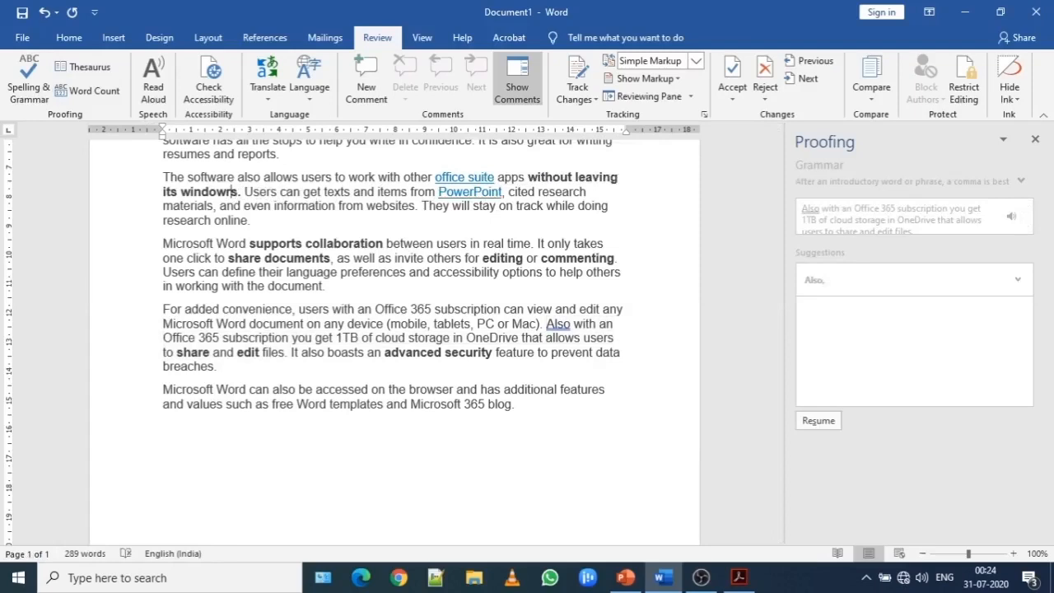
click(362, 481)
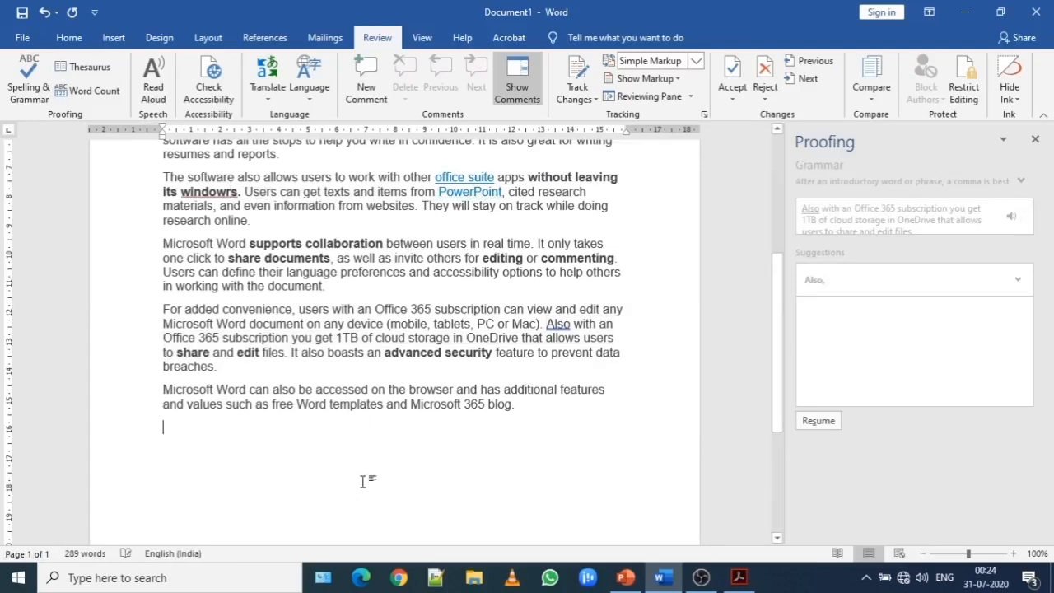
Run the Spelling & Grammar check from the document's beginning and examine the suggestions for "windowrs".
click(208, 187)
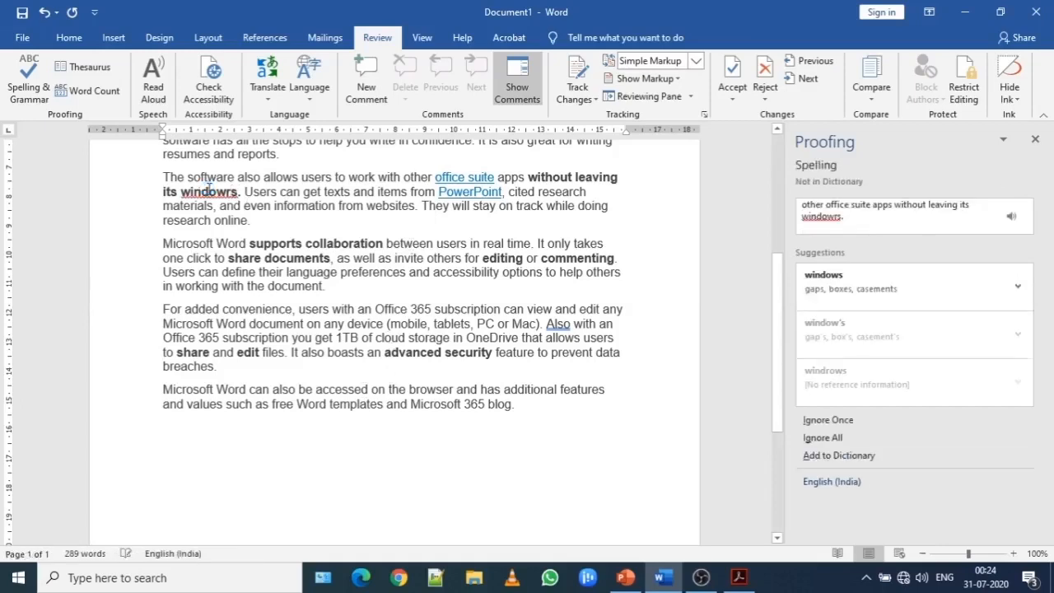
click(287, 279)
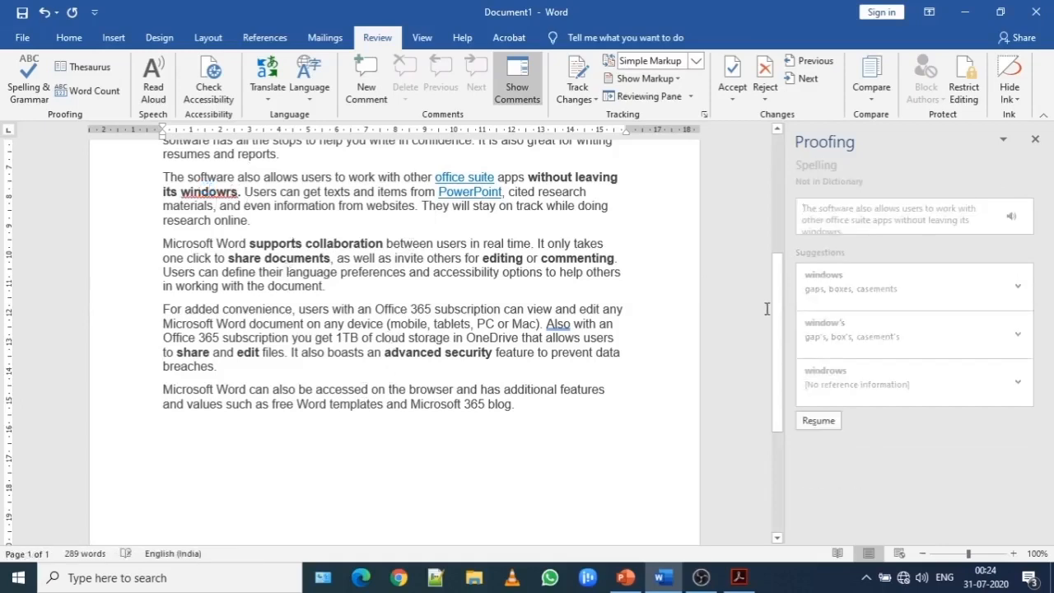
drag(777, 311, 792, 192)
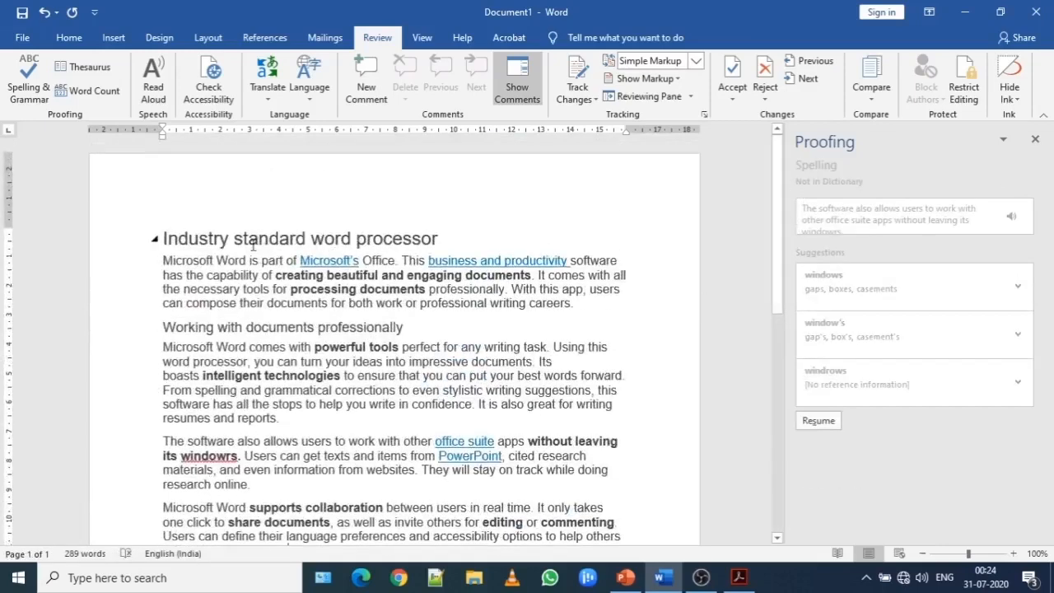
click(20, 102)
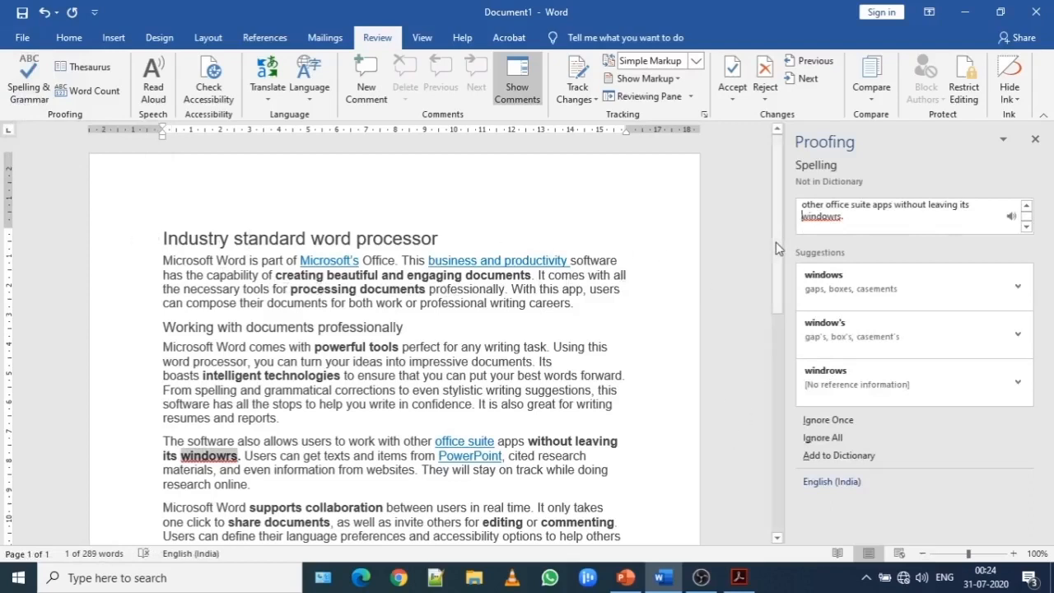
scroll(753, 430, down, 10)
scroll(760, 441, up, 10)
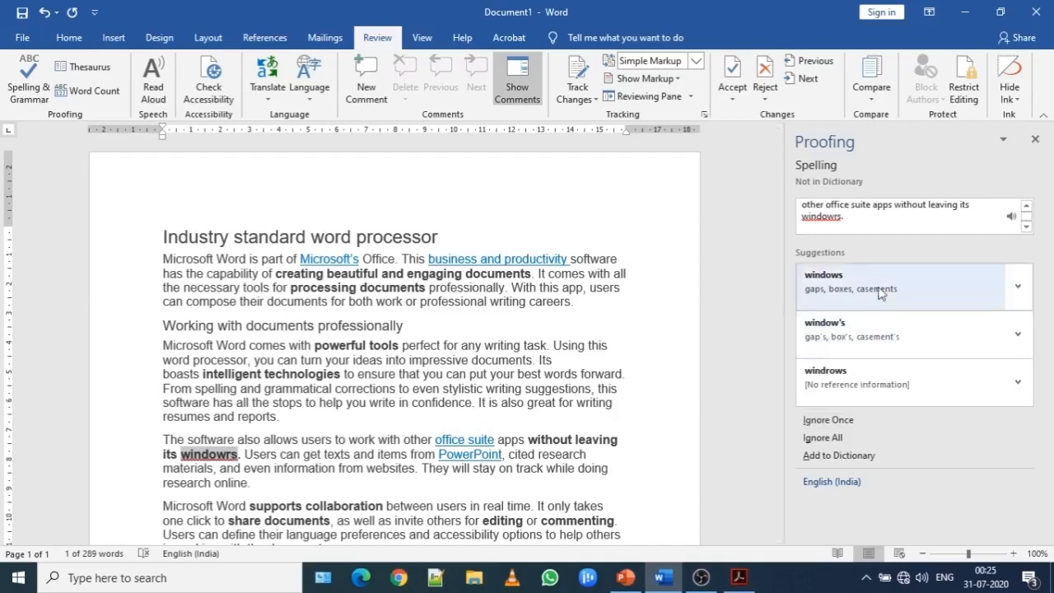
Replace "windowrs" with the suggested spelling "windows" and undo the replacement.
click(853, 288)
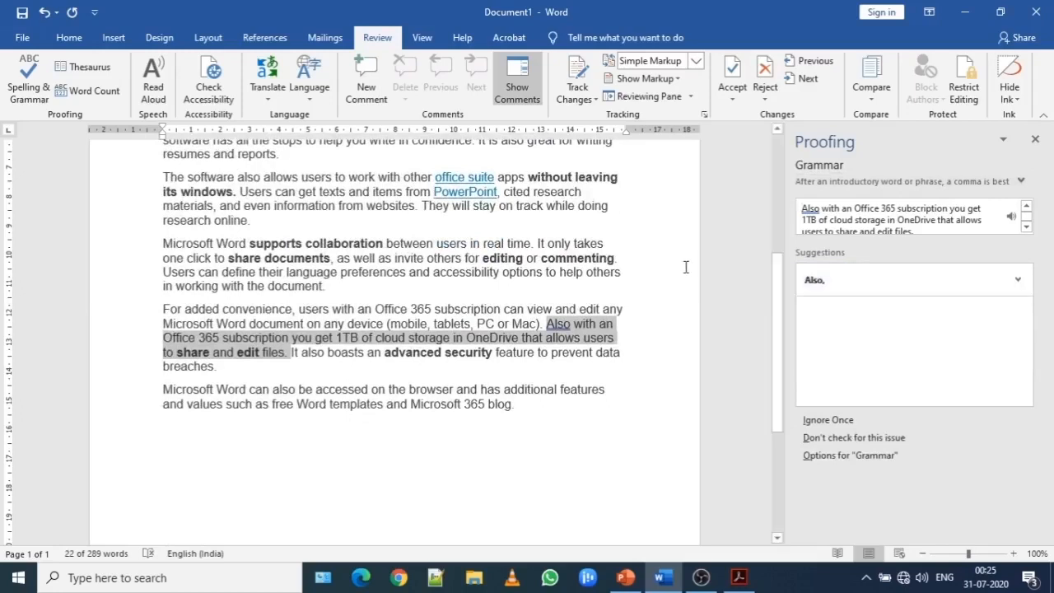
click(664, 255)
key(ctrl+z)
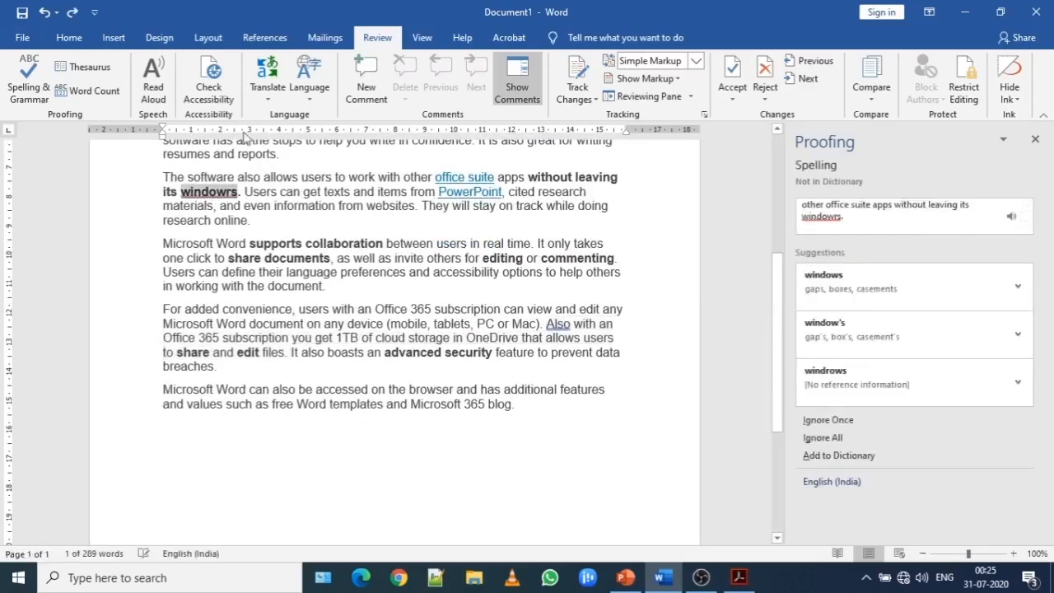
Check the spelling of "windowrs" again and delete its extra "r" manually so the word reads "windows".
click(36, 80)
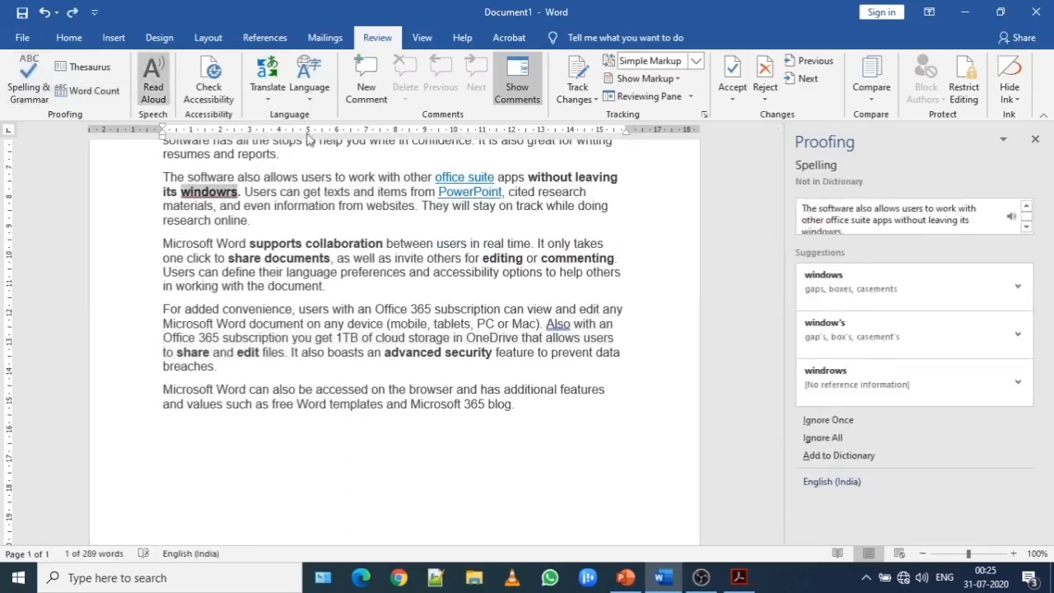
click(1026, 227)
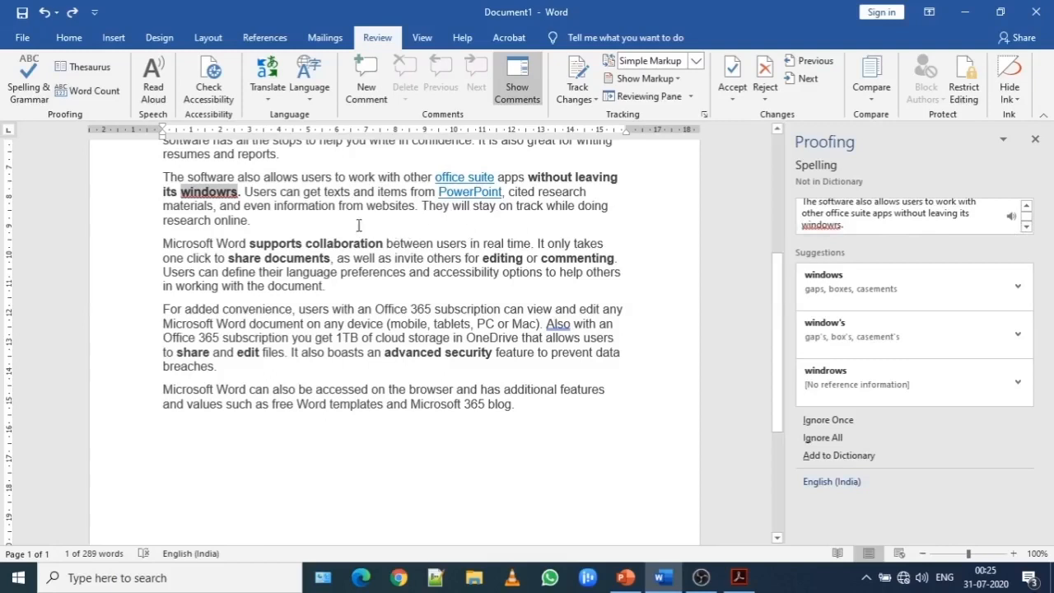
click(238, 193)
click(234, 193)
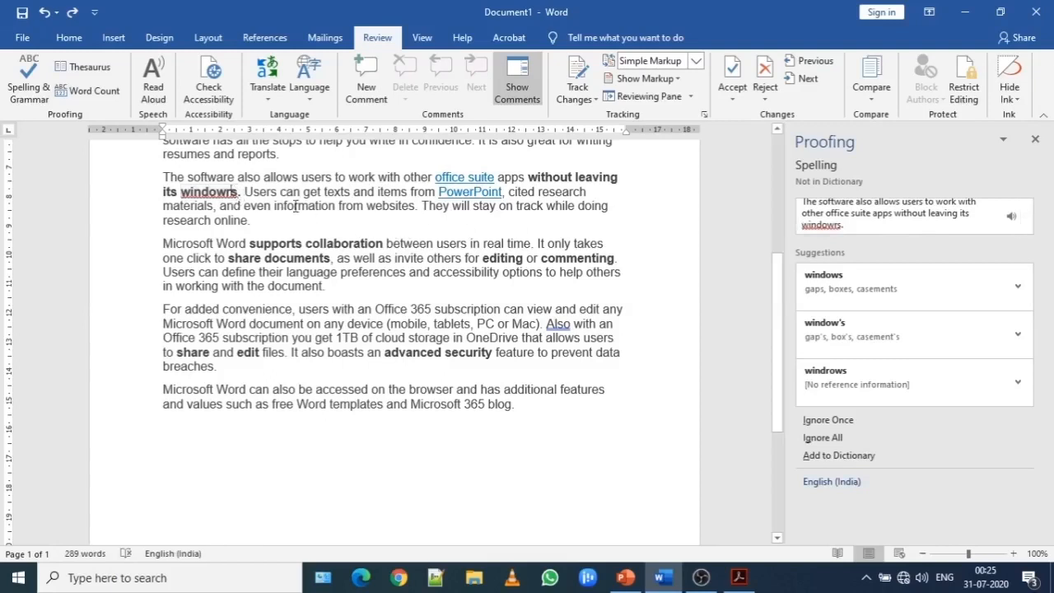
key(BackSpace)
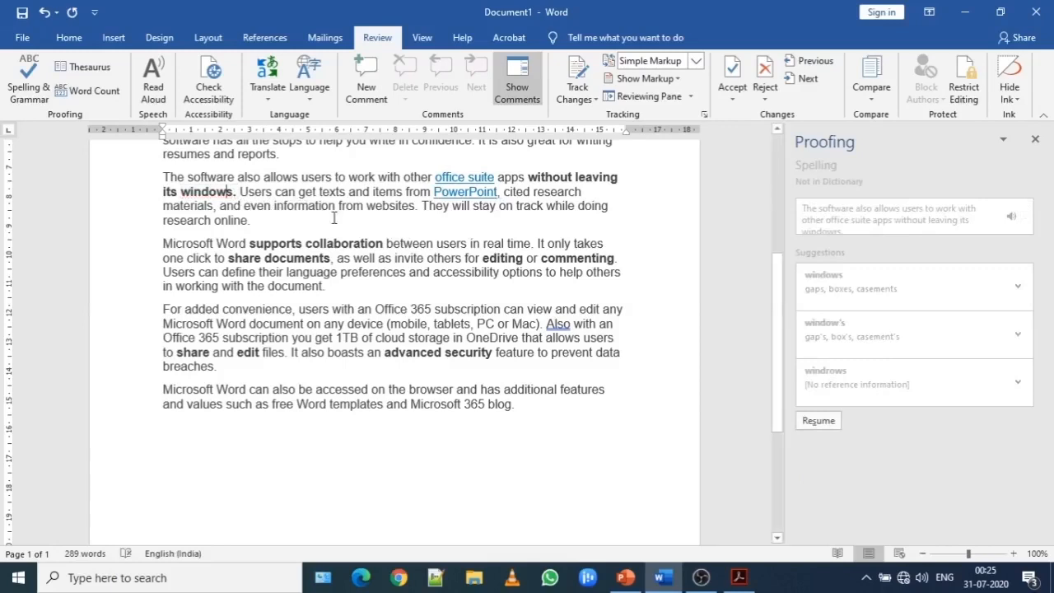
Rerun the Spelling & Grammar check and insert a comma after "Also" in the flagged Office 365 subscription sentence.
click(28, 82)
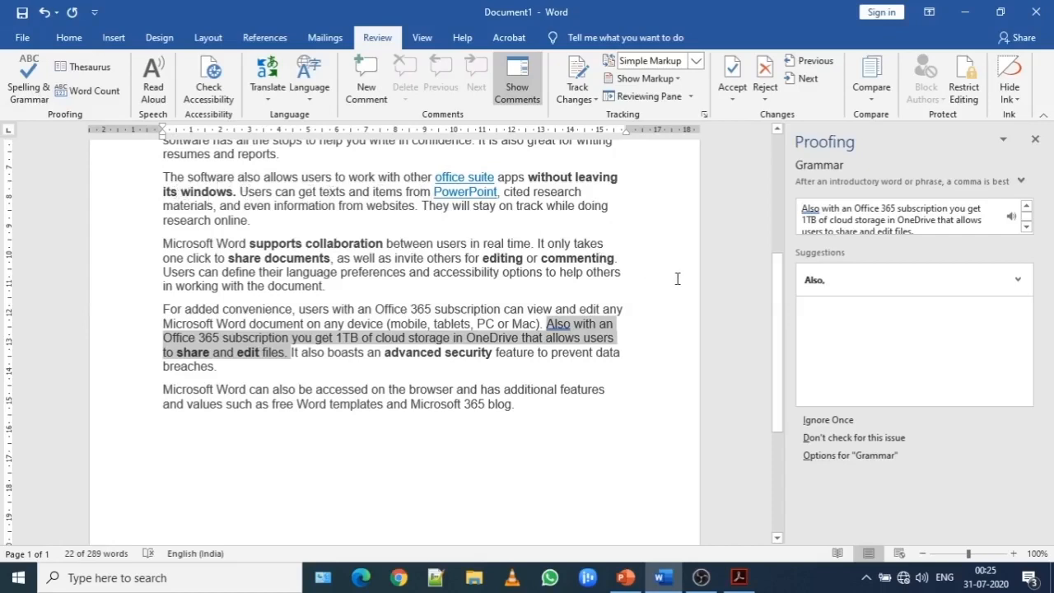
scroll(778, 319, up, 1)
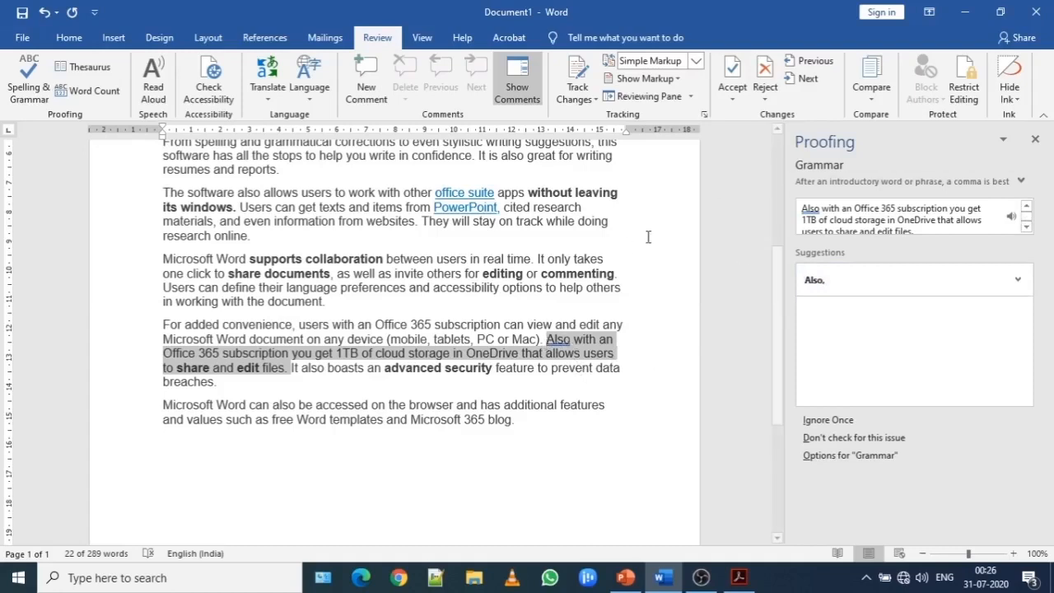
click(573, 342)
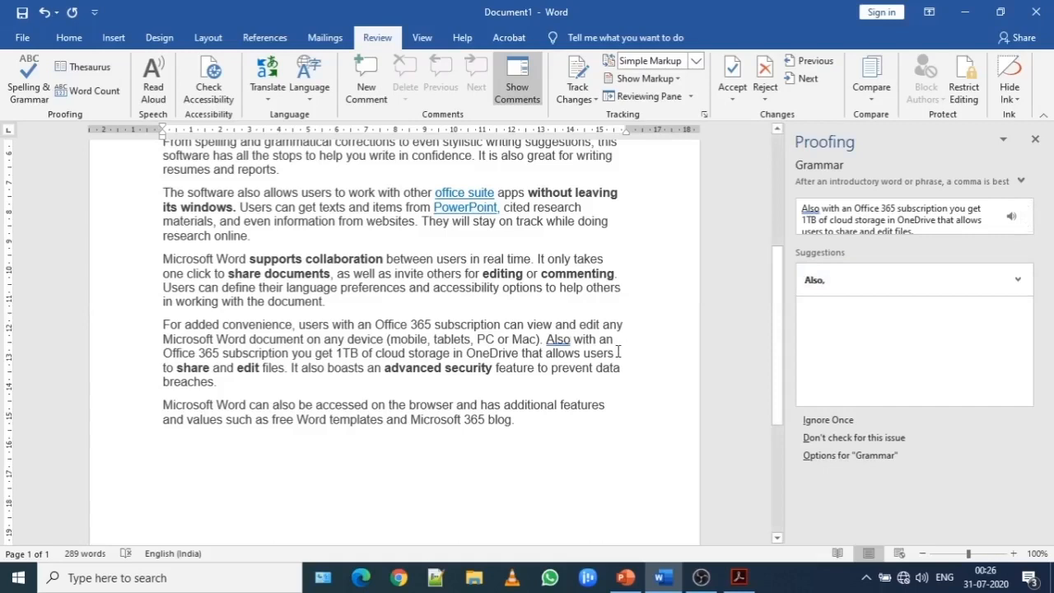
text(,)
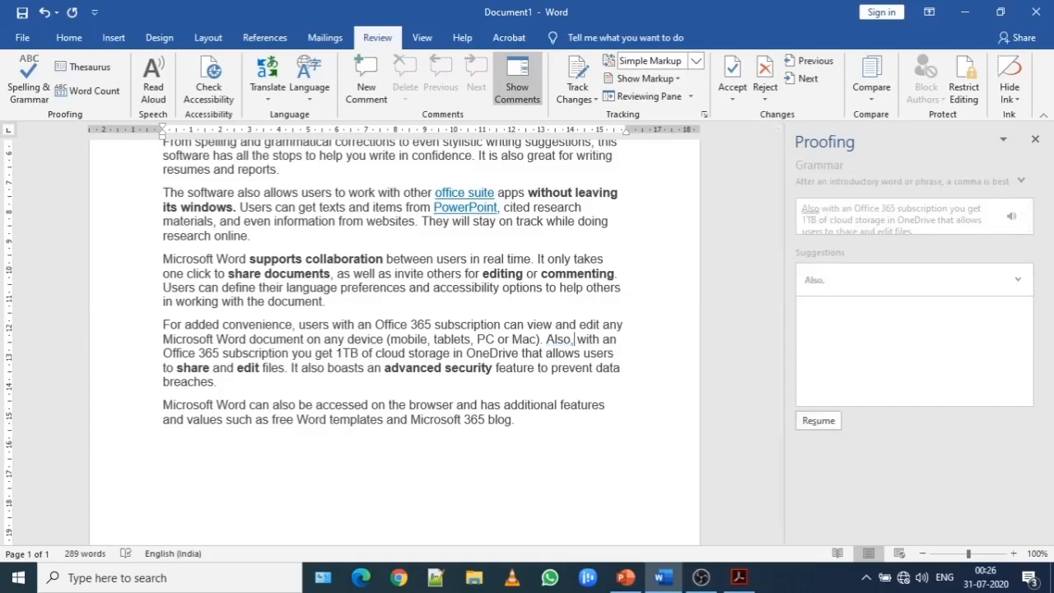
Run a final Spelling & Grammar check through to completion and look over the corrected document.
click(612, 381)
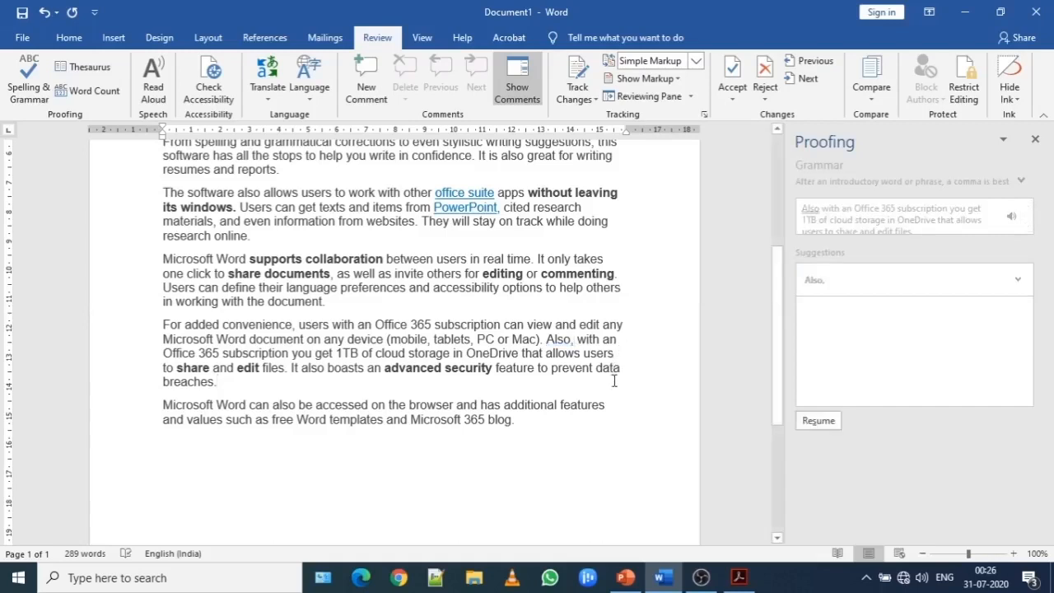
click(40, 87)
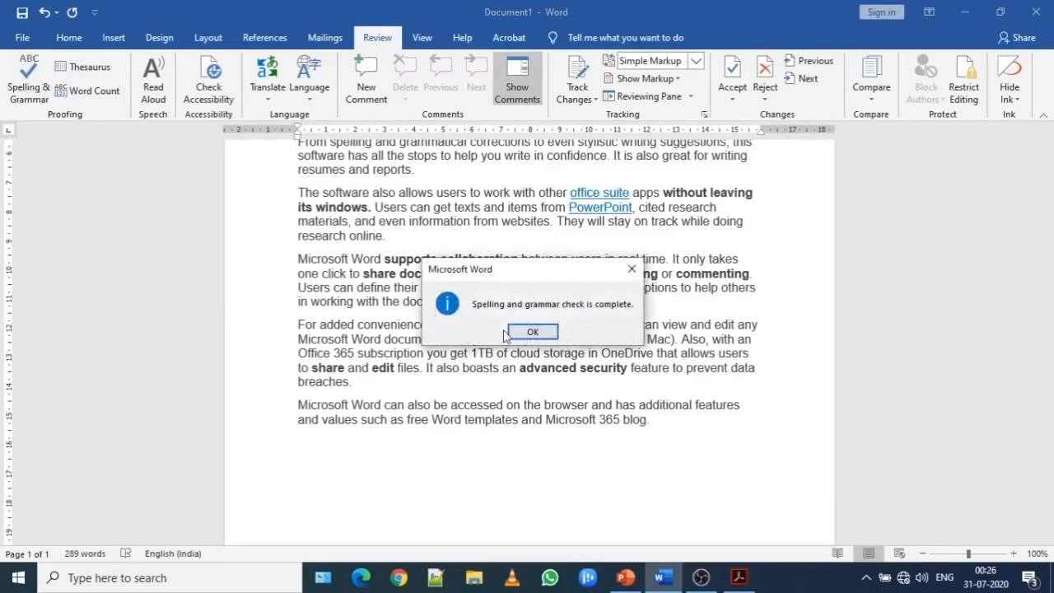
click(554, 329)
scroll(1047, 206, up, 5)
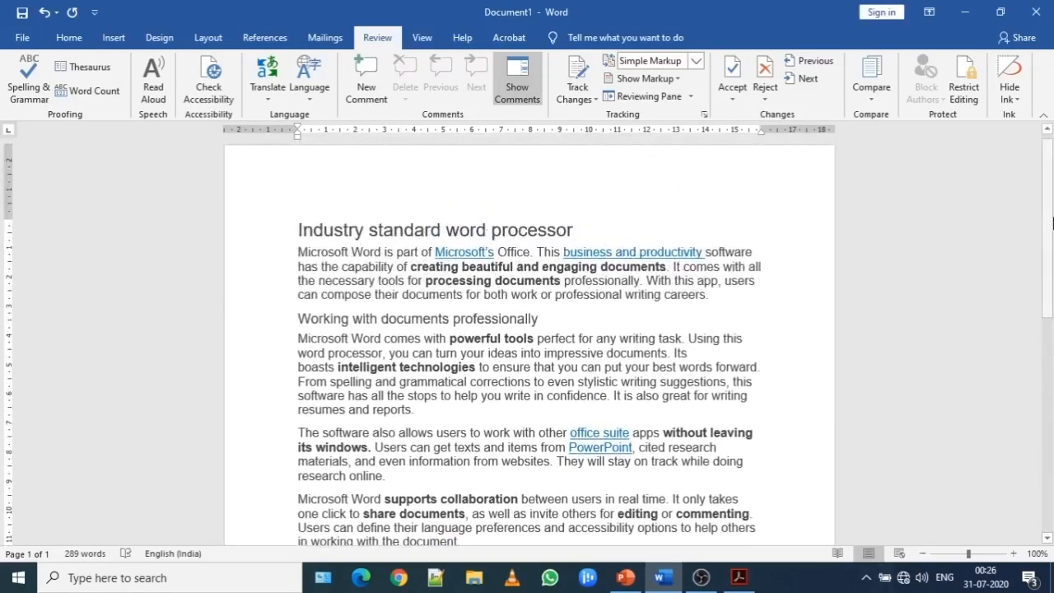
scroll(1051, 258, down, 1)
scroll(1051, 258, down, 3)
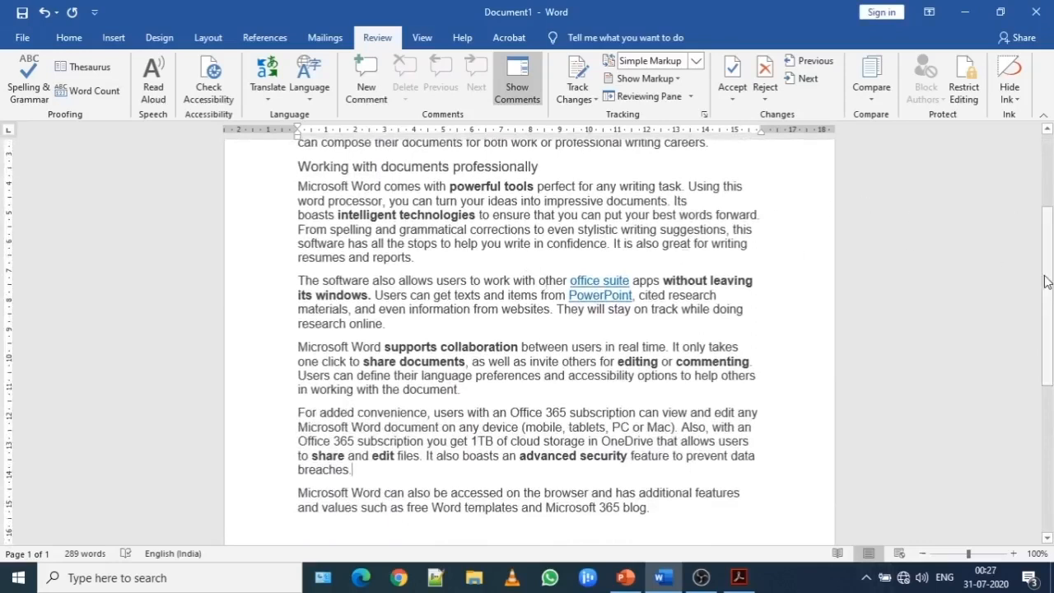
scroll(1051, 264, up, 1)
drag(1051, 263, 1052, 240)
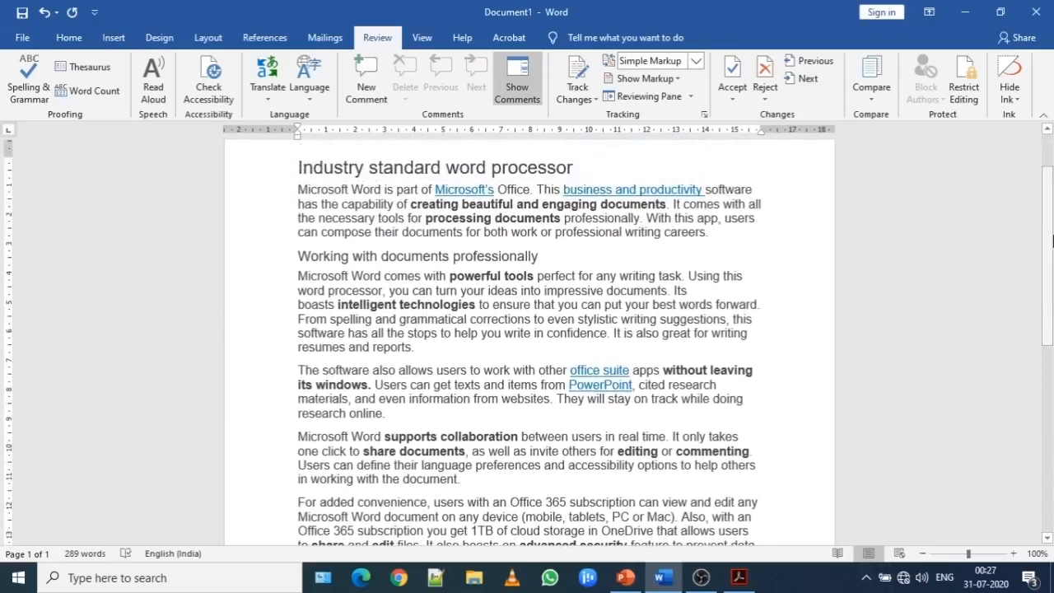